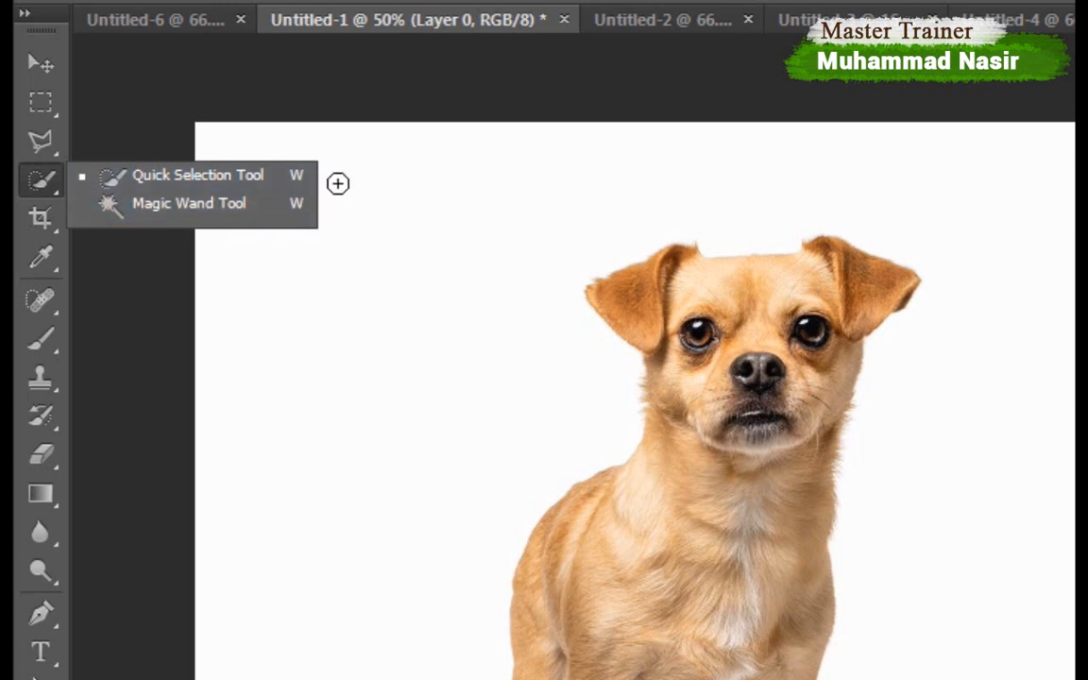
# Activate the Magic Wand Tool for selecting areas of the dog image by colour.
pyautogui.press('v')
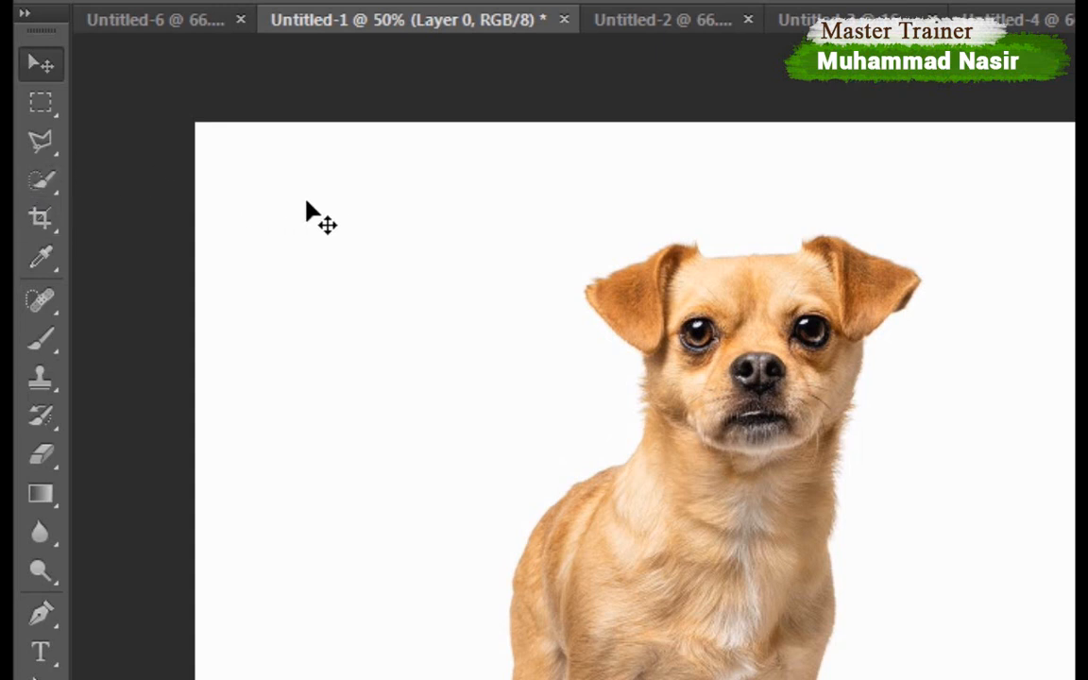
pyautogui.press('w')
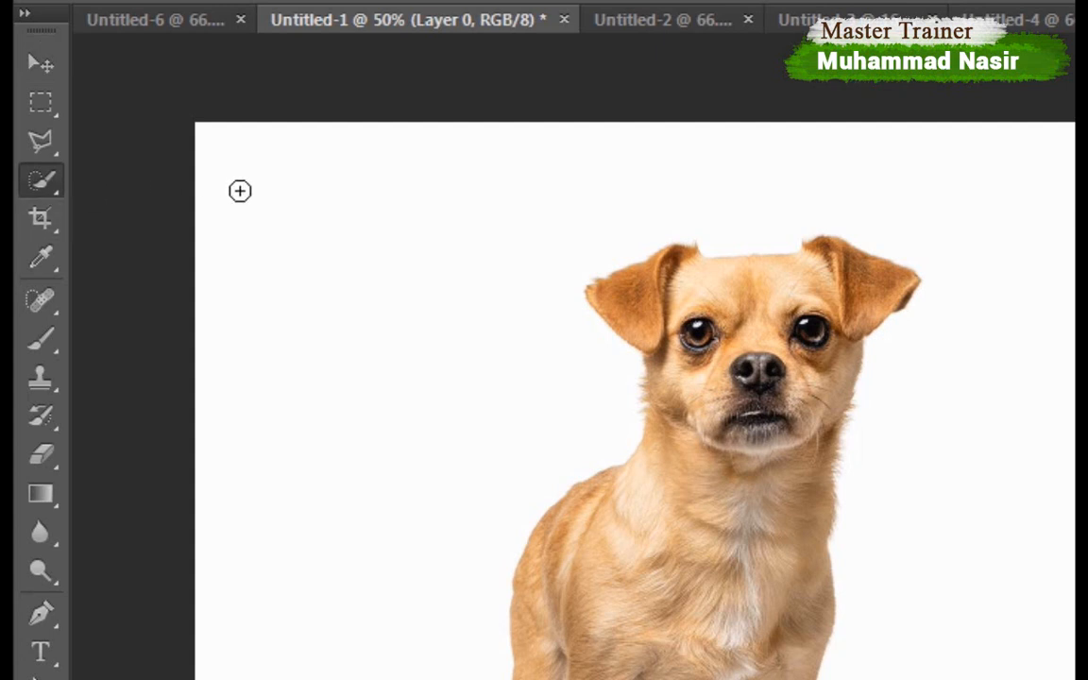
pyautogui.hotkey('shift', 'w')
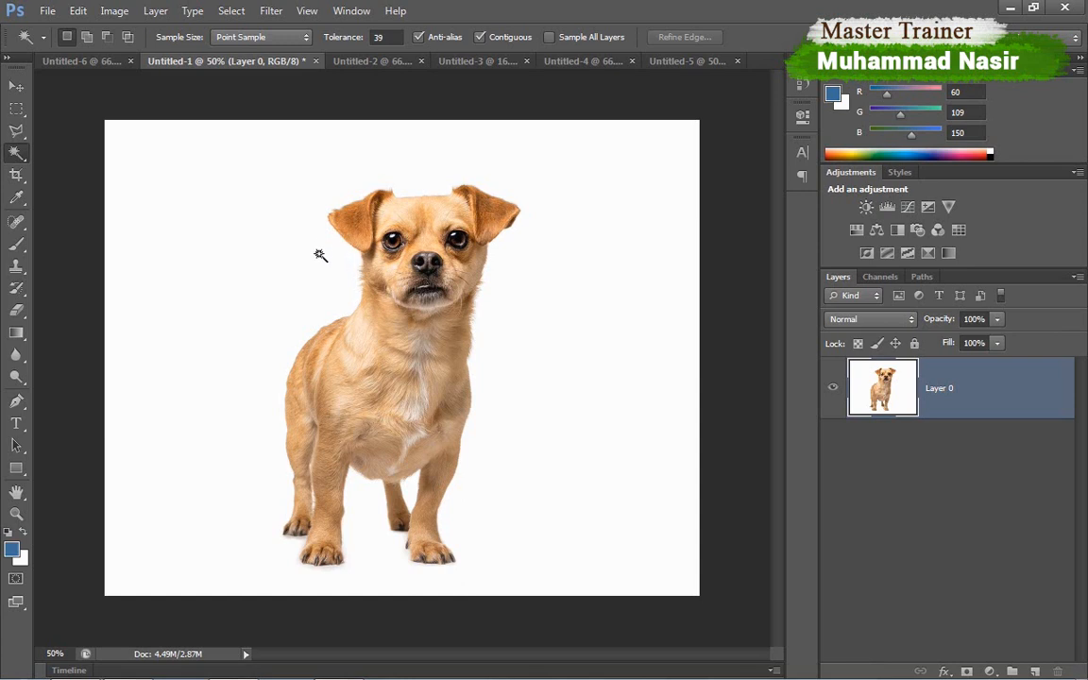
# Look at the logo sheet in Untitled-3 and return to the dog image in Untitled-1.
pyautogui.hotkey('ctrl', 'Tab')
pyautogui.hotkey('ctrl', 'Tab')
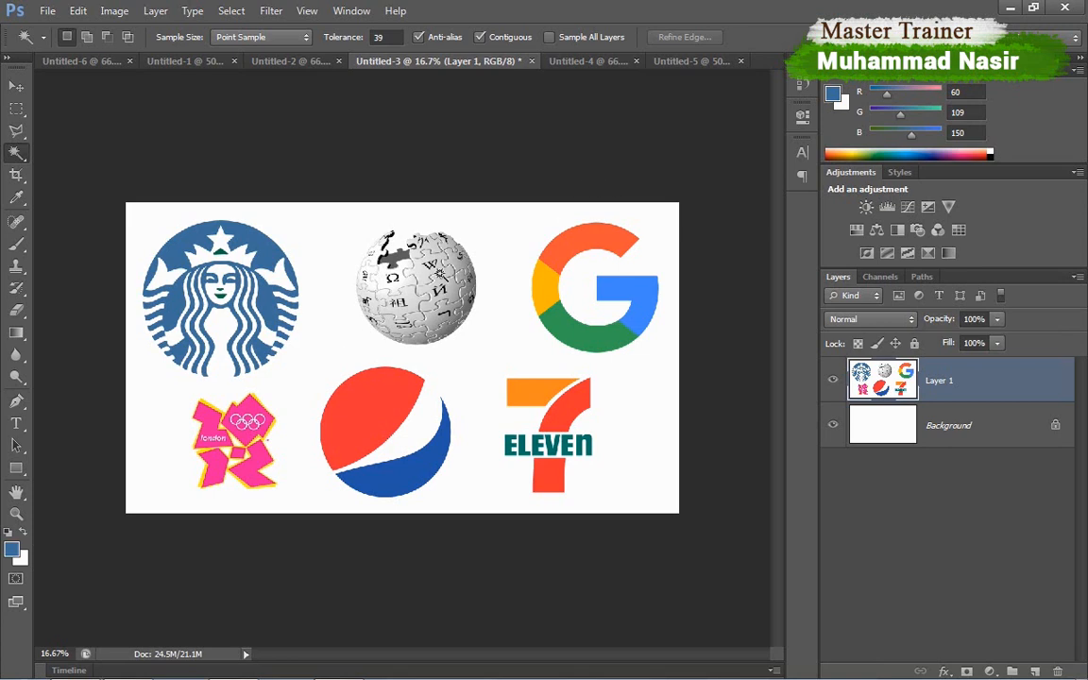
pyautogui.click(186, 62)
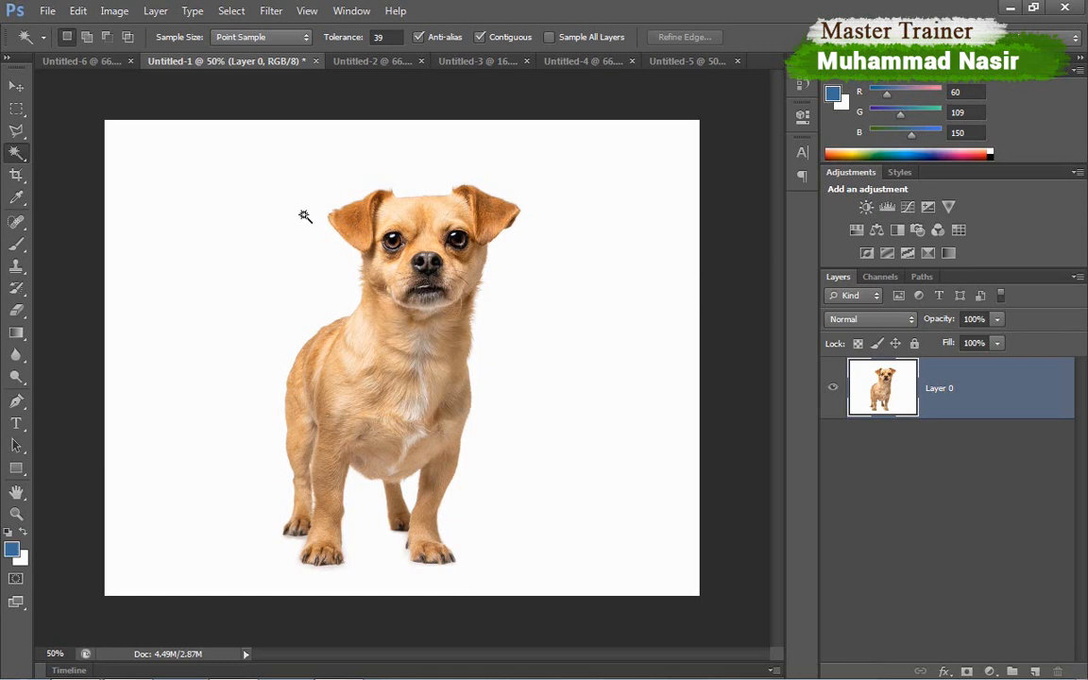
# Select the white background around the dog with the Magic Wand at tolerance 39 and inspect the selection edge.
pyautogui.click(237, 200)
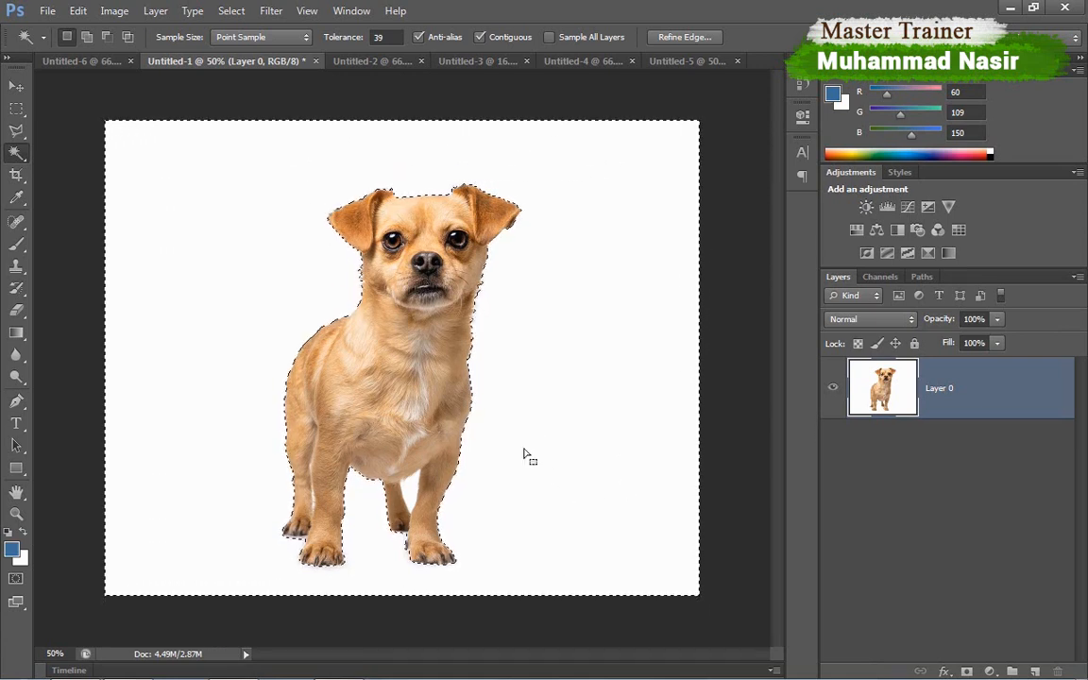
pyautogui.hotkey('ctrl', '=')
pyautogui.scroll(-3, 424, 427)
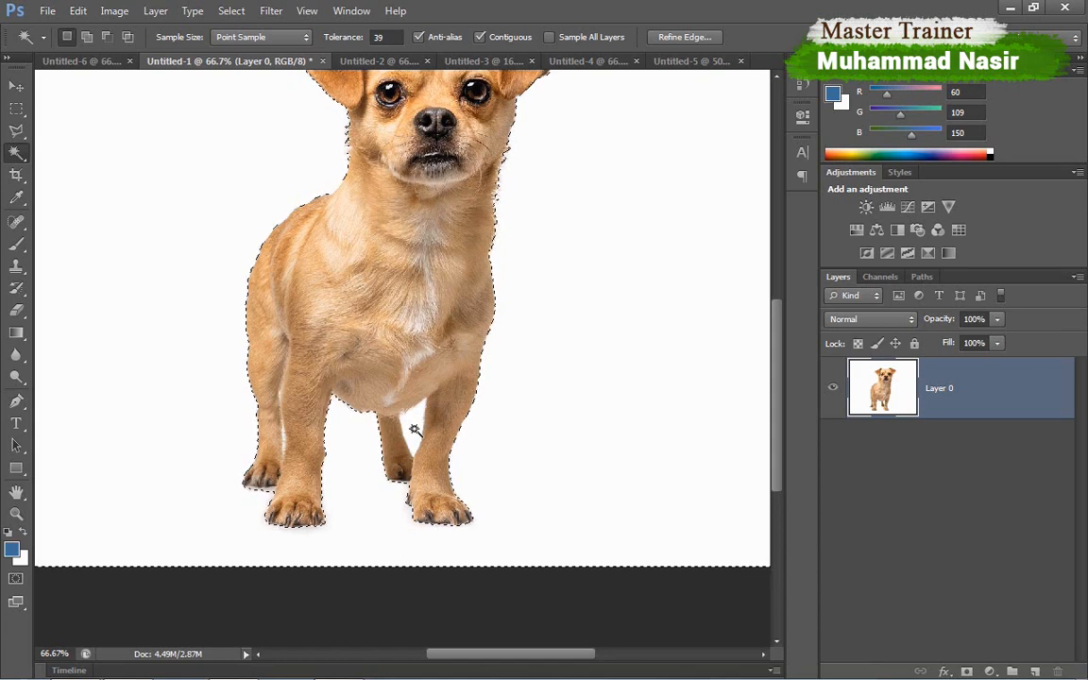
pyautogui.scroll(-2, 413, 430)
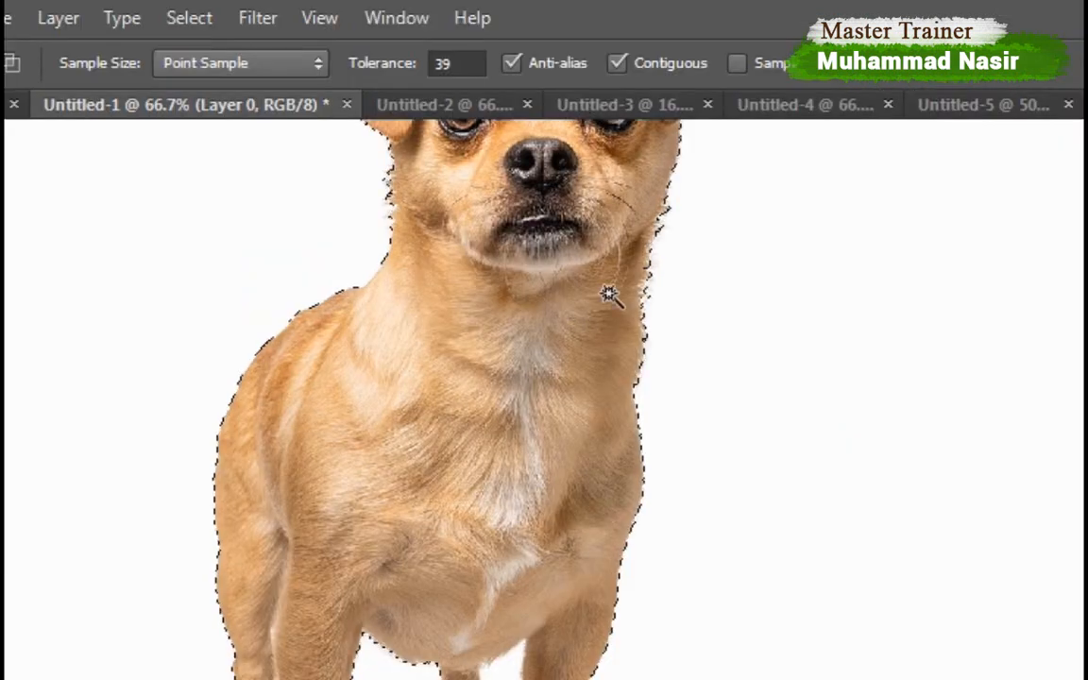
pyautogui.click(617, 63)
pyautogui.click(615, 63)
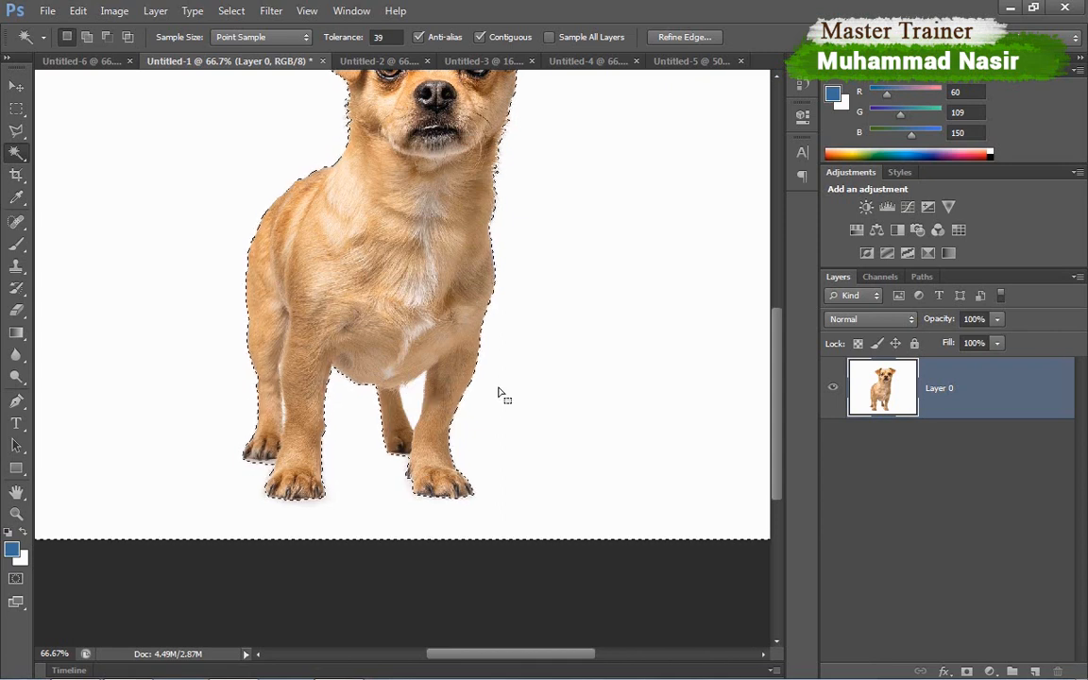
pyautogui.scroll(3, 518, 375)
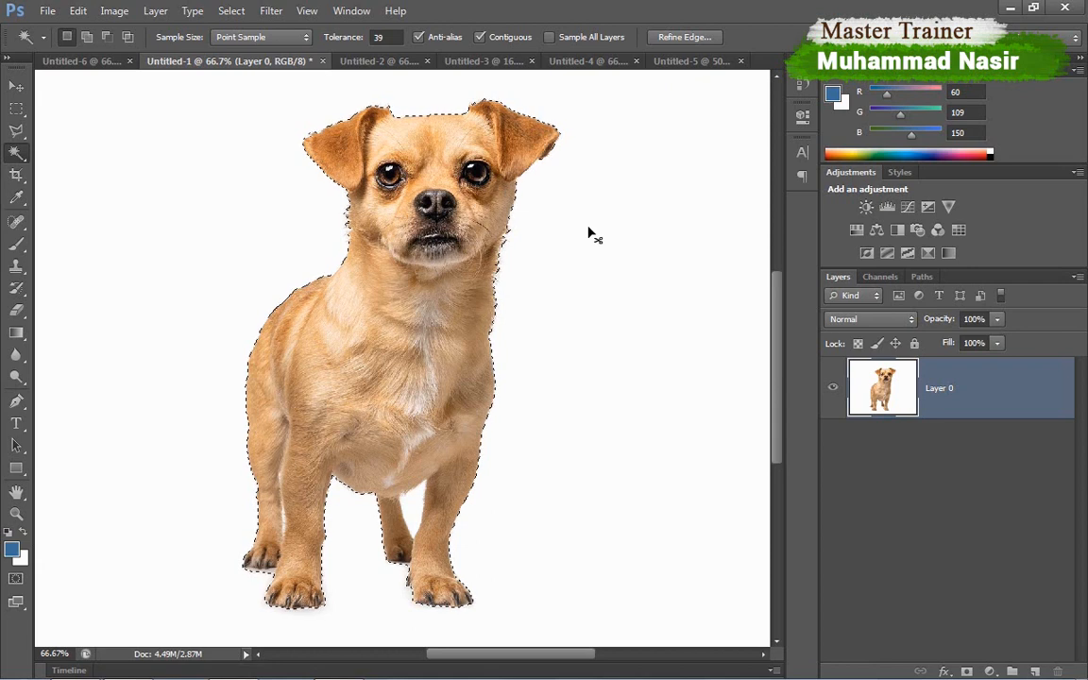
# Examine the individual pixel colours of the dog's fur at up to 3200% magnification.
pyautogui.hotkey('ctrl', '=')
pyautogui.hotkey('ctrl', '=')
pyautogui.hotkey('ctrl', '=')
pyautogui.hotkey('ctrl', '=')
pyautogui.hotkey('ctrl', '=')
pyautogui.hotkey('ctrl', '=')
pyautogui.hotkey('ctrl', '=')
pyautogui.hotkey('ctrl', '=')
pyautogui.hotkey('ctrl', '=')
pyautogui.hotkey('ctrl', '=')
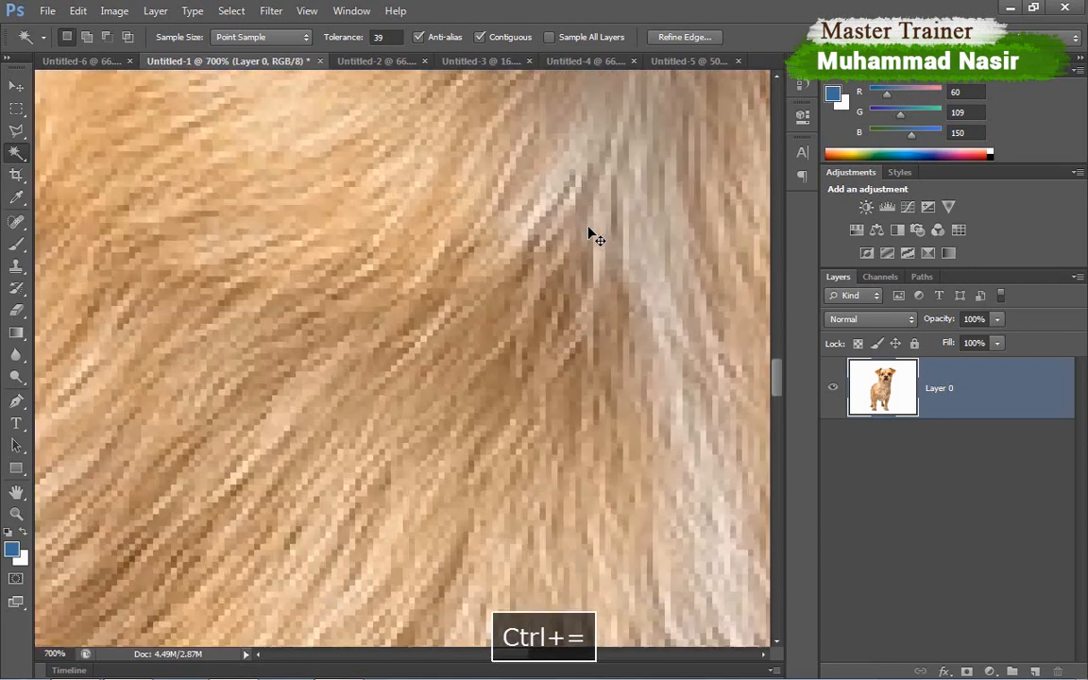
pyautogui.hotkey('ctrl', '=')
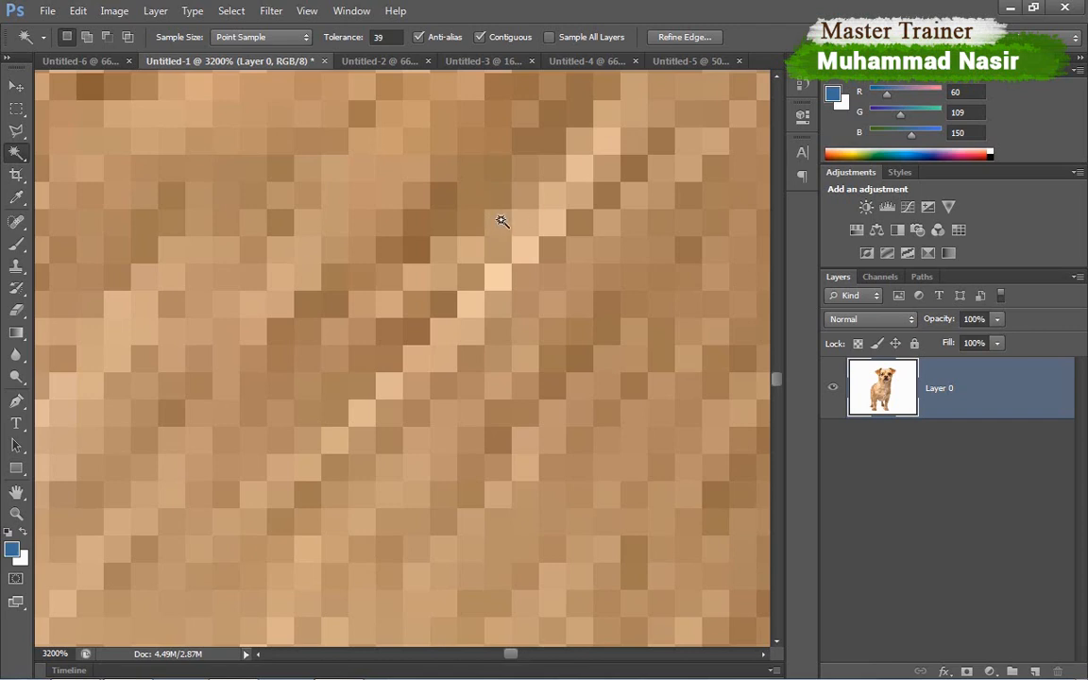
pyautogui.hotkey('ctrl', '-')
pyautogui.hotkey('ctrl', '-')
pyautogui.hotkey('ctrl', '-')
pyautogui.hotkey('ctrl', '-')
pyautogui.hotkey('ctrl', '-')
pyautogui.hotkey('ctrl', '-')
pyautogui.hotkey('ctrl', '-')
pyautogui.hotkey('ctrl', '-')
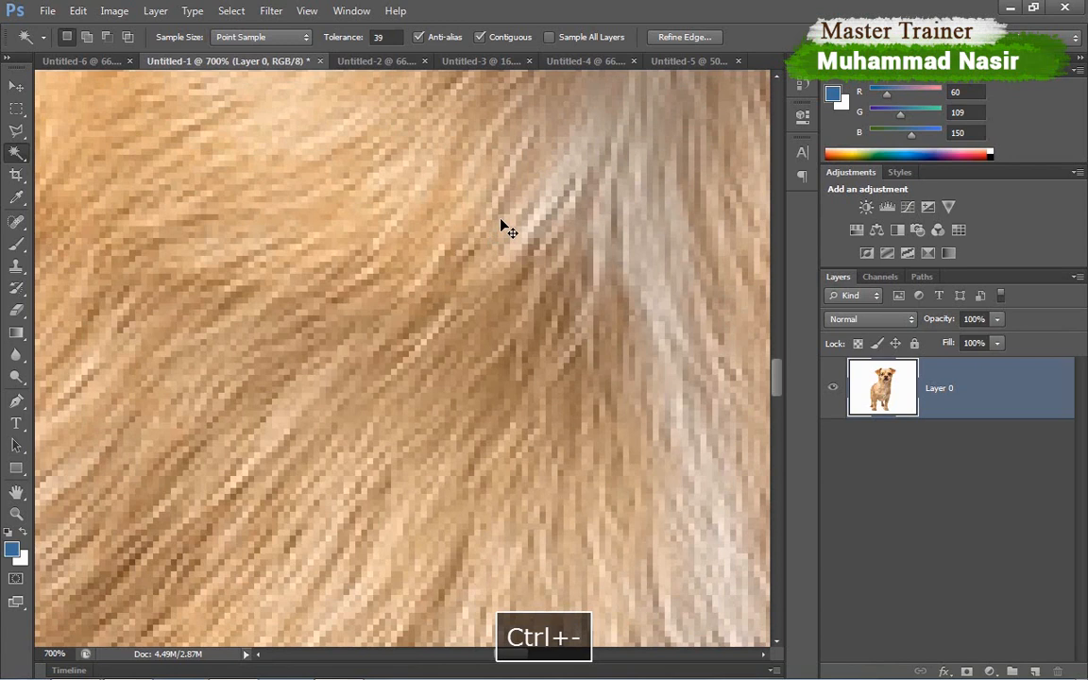
pyautogui.hotkey('ctrl', '-')
pyautogui.hotkey('ctrl', '-')
pyautogui.hotkey('ctrl', '-')
pyautogui.hotkey('ctrl', '-')
pyautogui.hotkey('ctrl', '-')
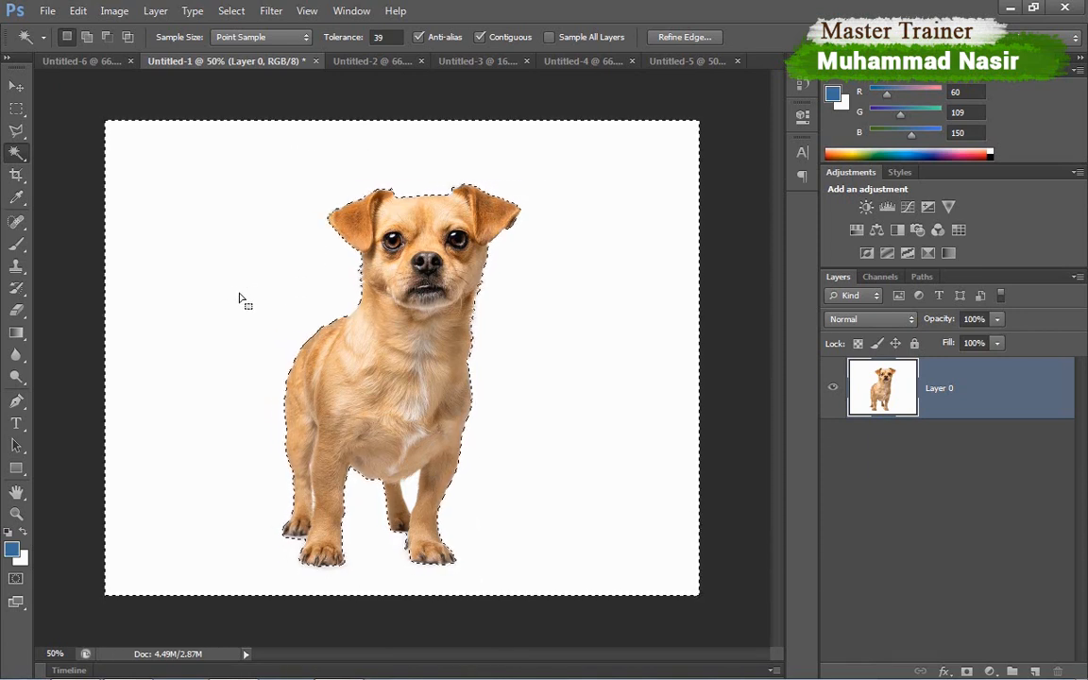
# Try selecting the dog's fur with the Magic Wand at tolerance 39, sampling the side of its body.
pyautogui.click(337, 375)
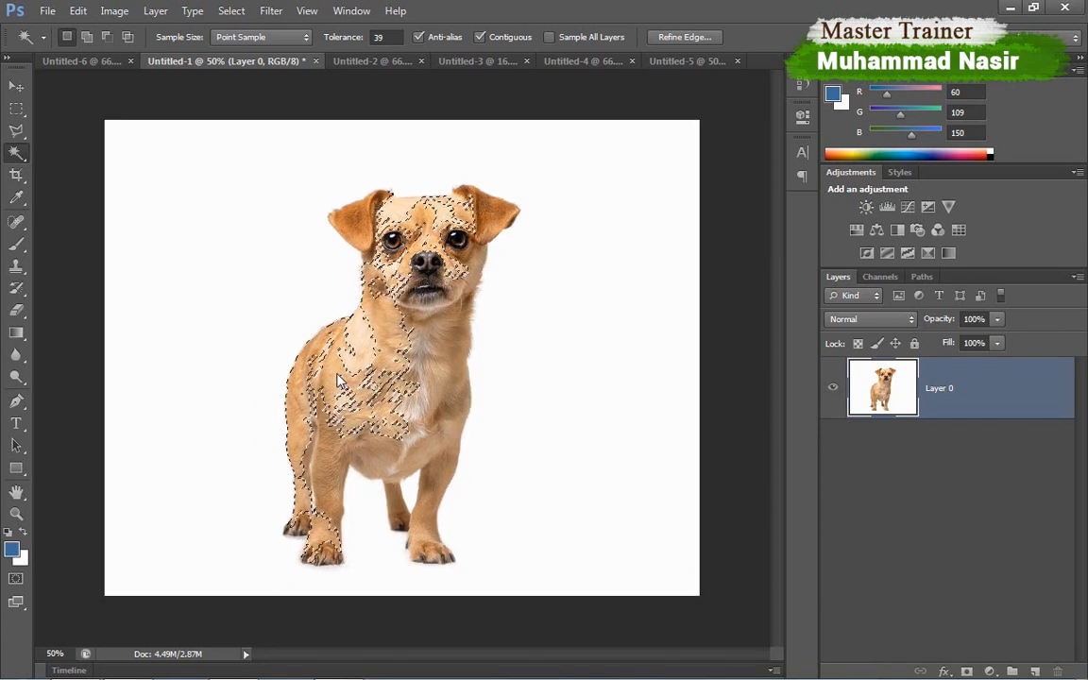
pyautogui.hotkey('ctrl', '=')
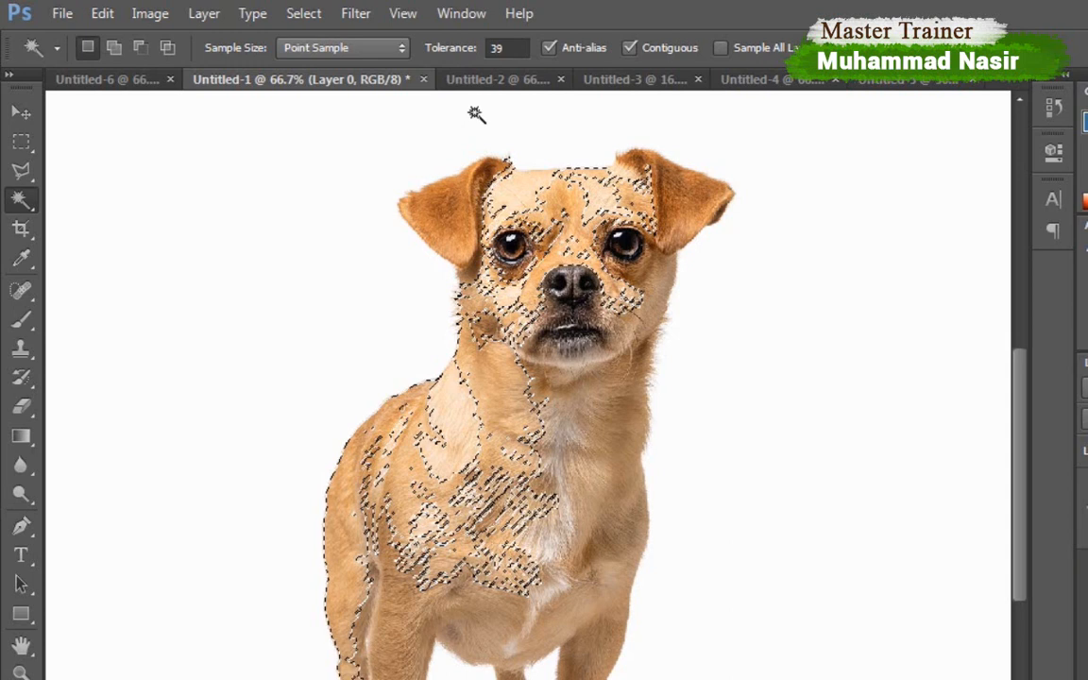
# Set the Magic Wand tolerance to 32, test it on the dog's chest fur and deselect.
pyautogui.click(514, 47)
pyautogui.write('32')
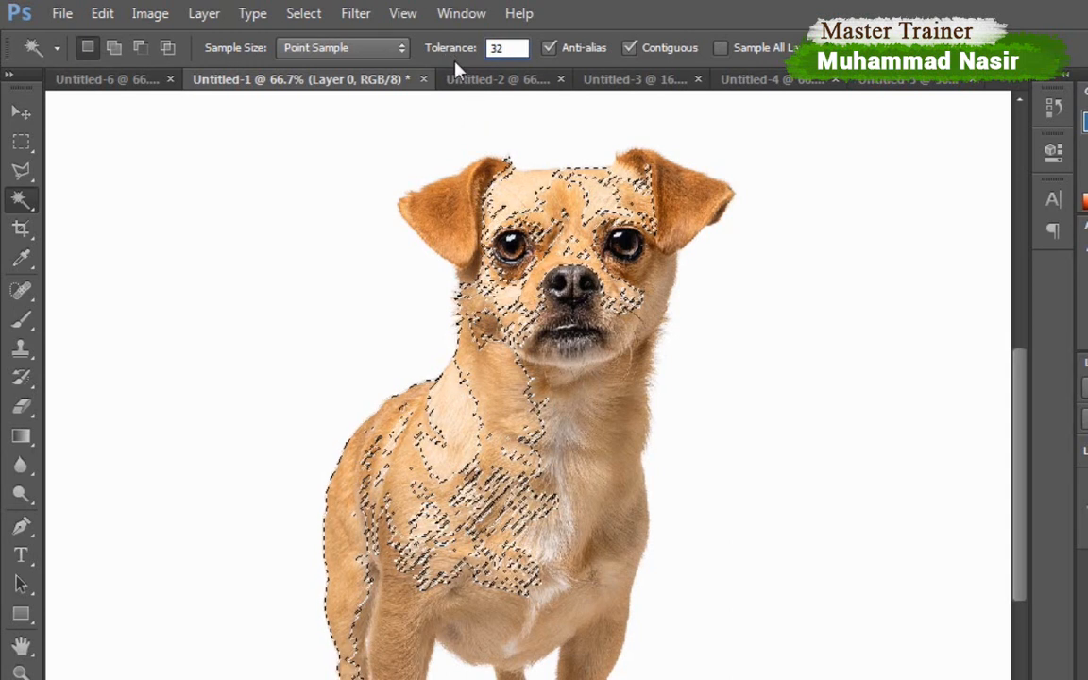
pyautogui.press('Return')
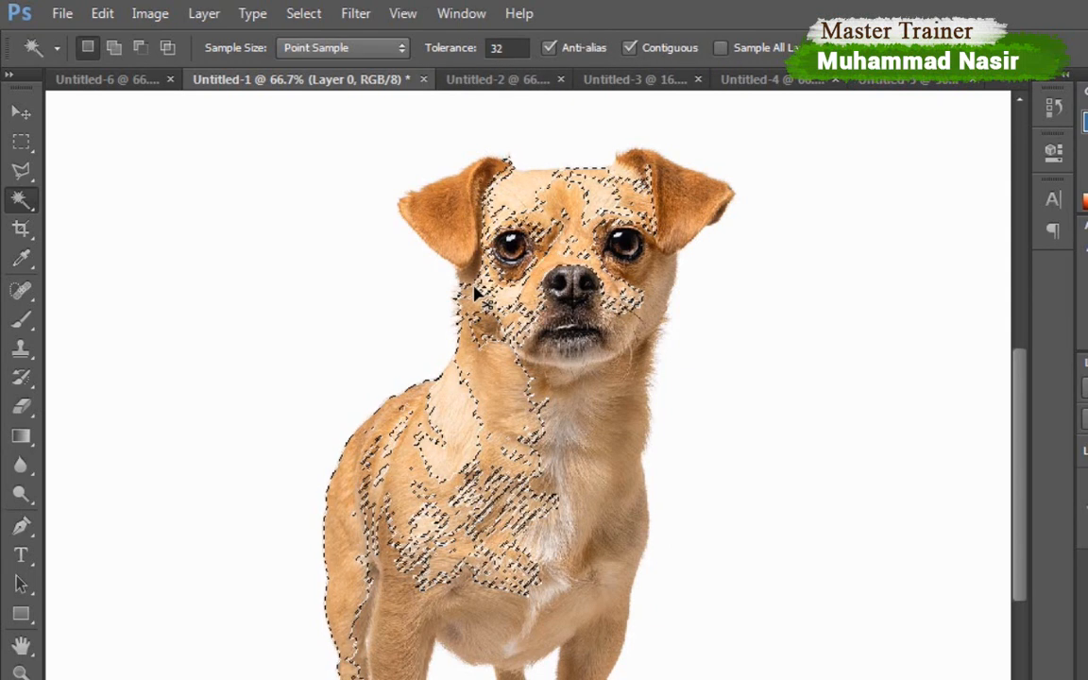
pyautogui.click(466, 479)
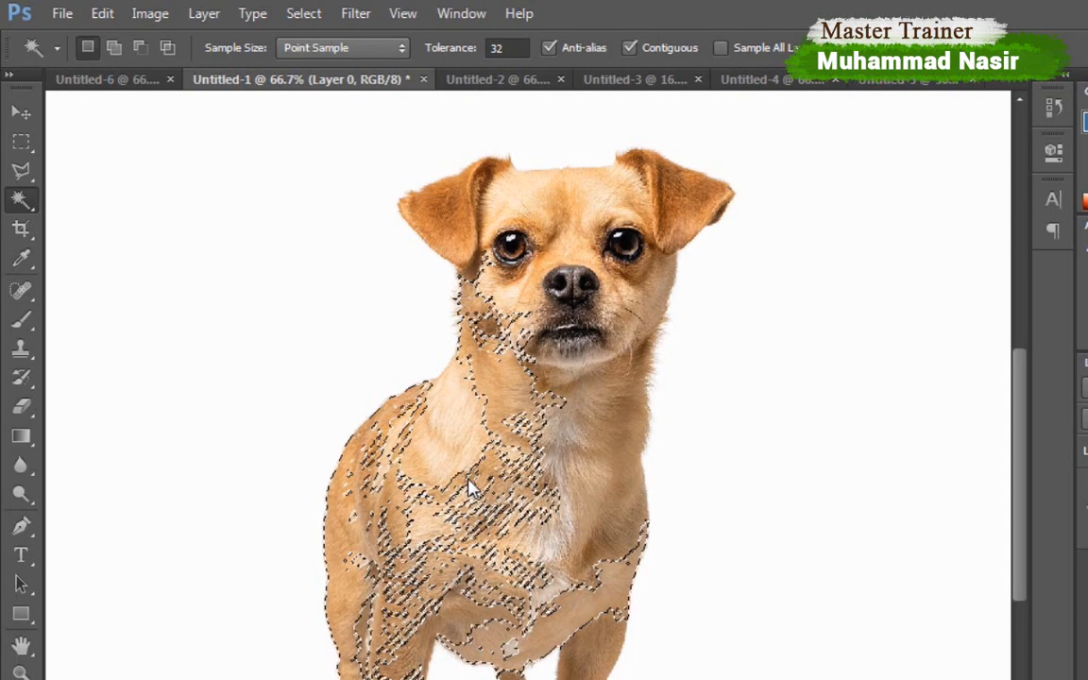
pyautogui.hotkey('ctrl', 'd')
# Try Magic Wand tolerances of 5 and 132, inspect the fur colours up close, and restore the tolerance to 32.
pyautogui.click(455, 48)
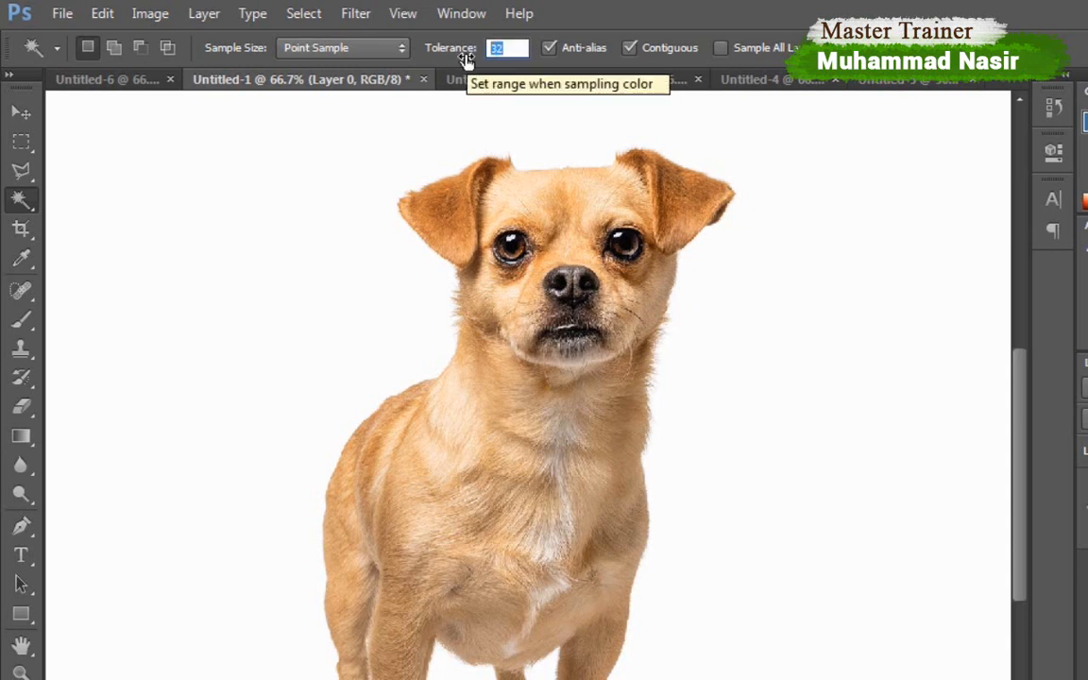
pyautogui.write('5')
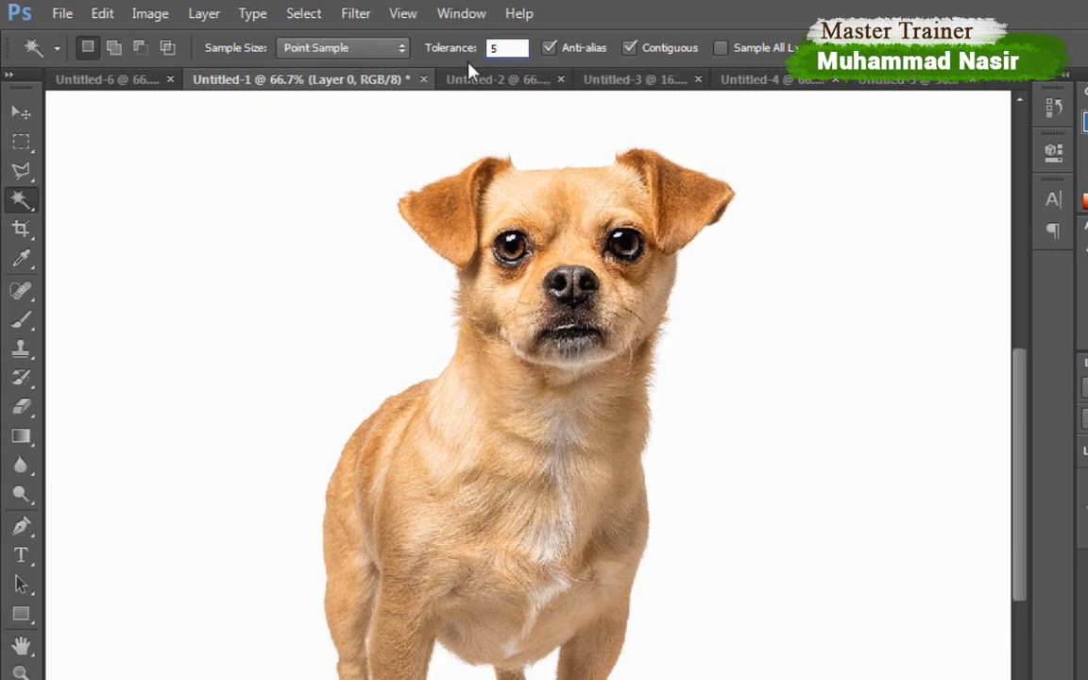
pyautogui.press('Return')
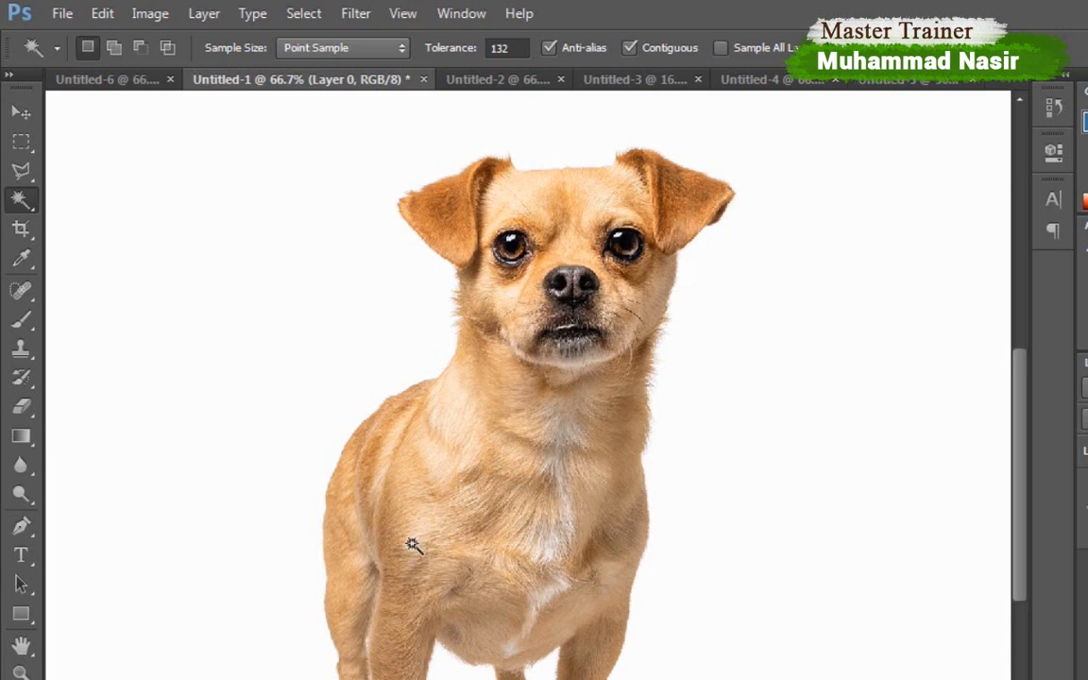
pyautogui.hotkey('ctrl', '+')
pyautogui.hotkey('ctrl', '+')
pyautogui.hotkey('ctrl', '+')
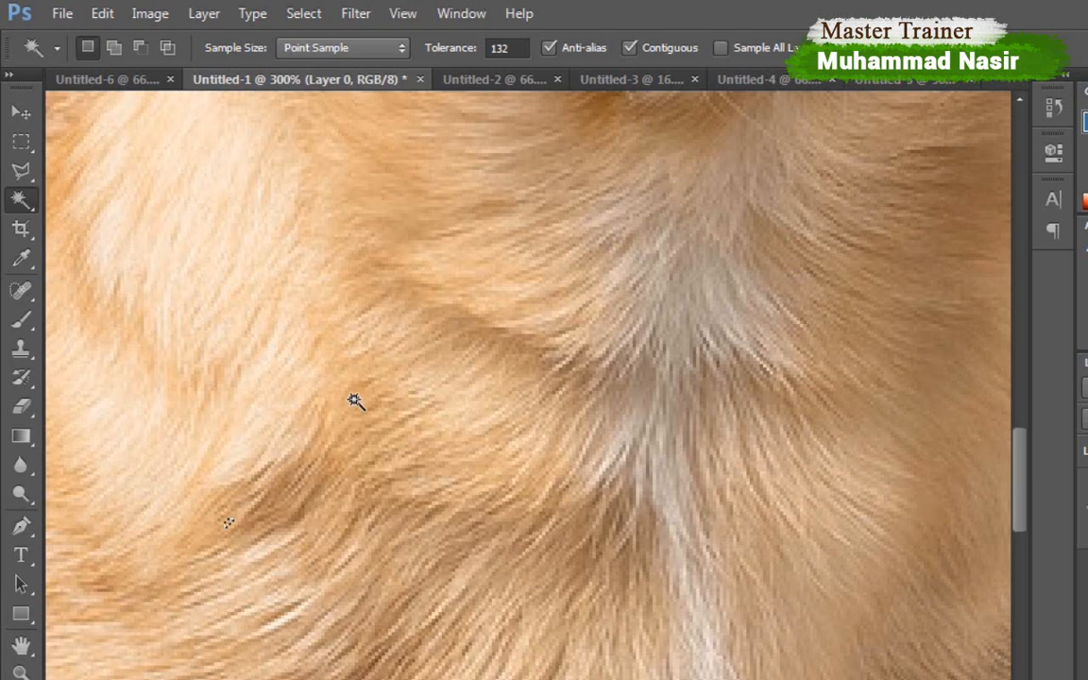
pyautogui.hotkey('ctrl', '0')
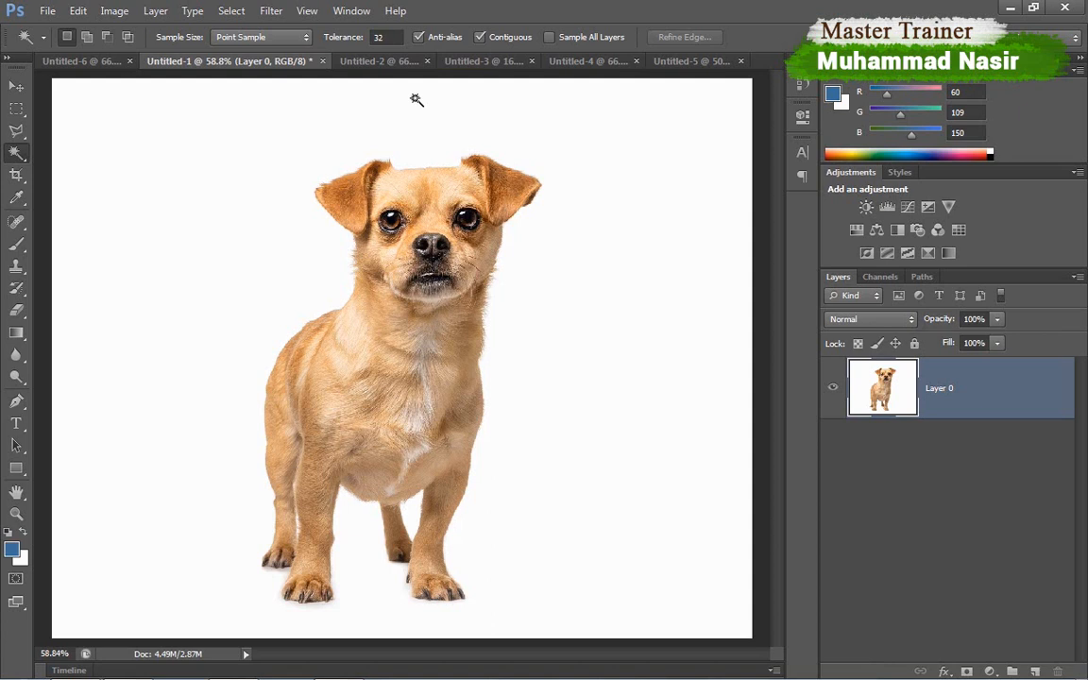
pyautogui.hotkey('ctrl', '-')
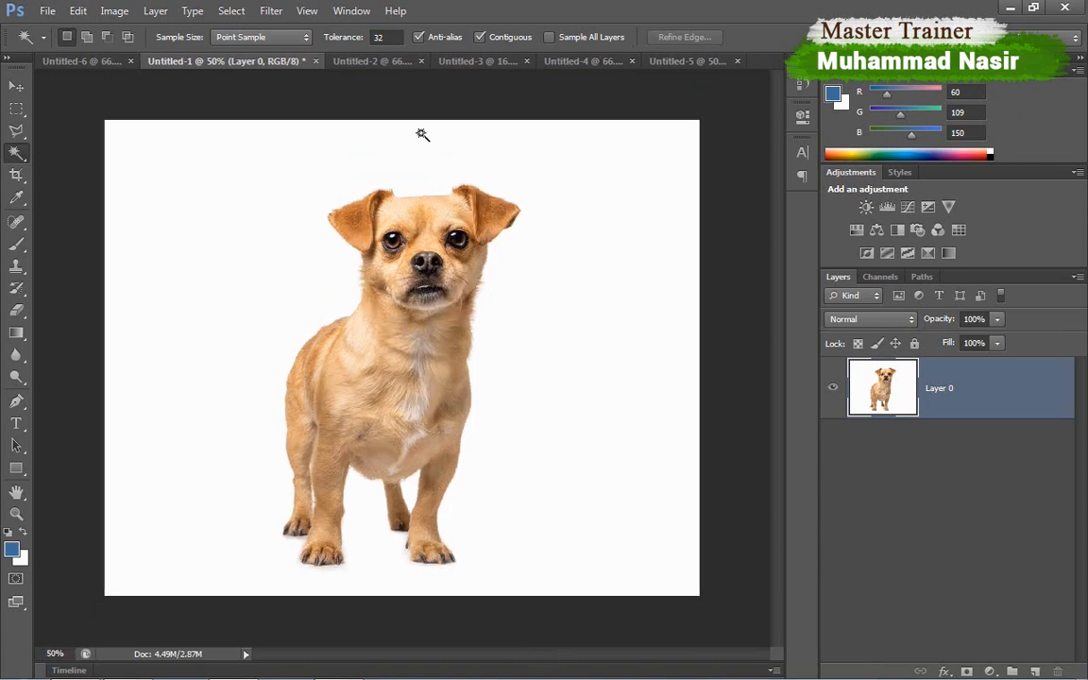
# Select the white background at tolerance 32, adding the enclosed gap between the dog's legs, and clear the selection.
pyautogui.click(235, 217)
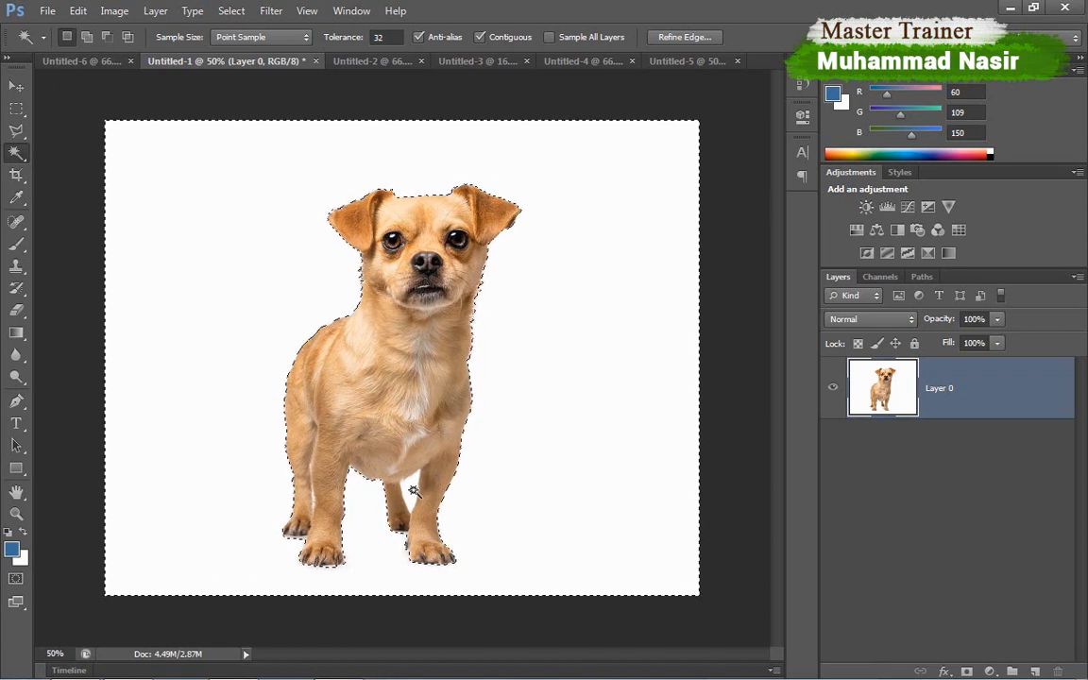
pyautogui.press('shift')
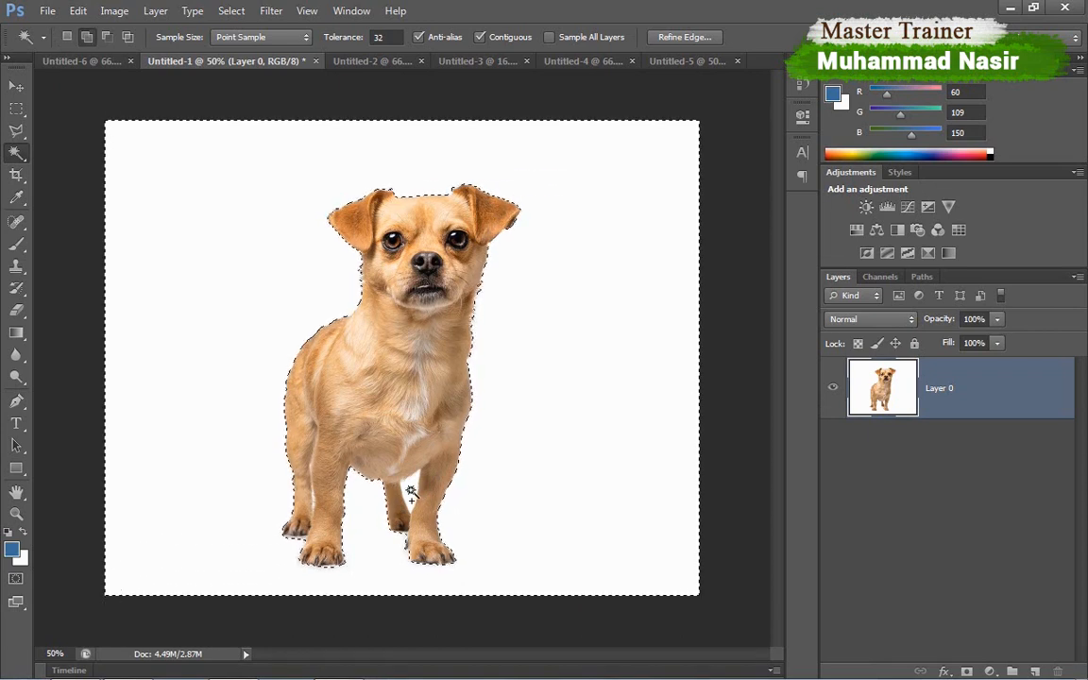
pyautogui.press('shift')
pyautogui.keyDown('shift'); pyautogui.click(410, 487); pyautogui.keyUp('shift')
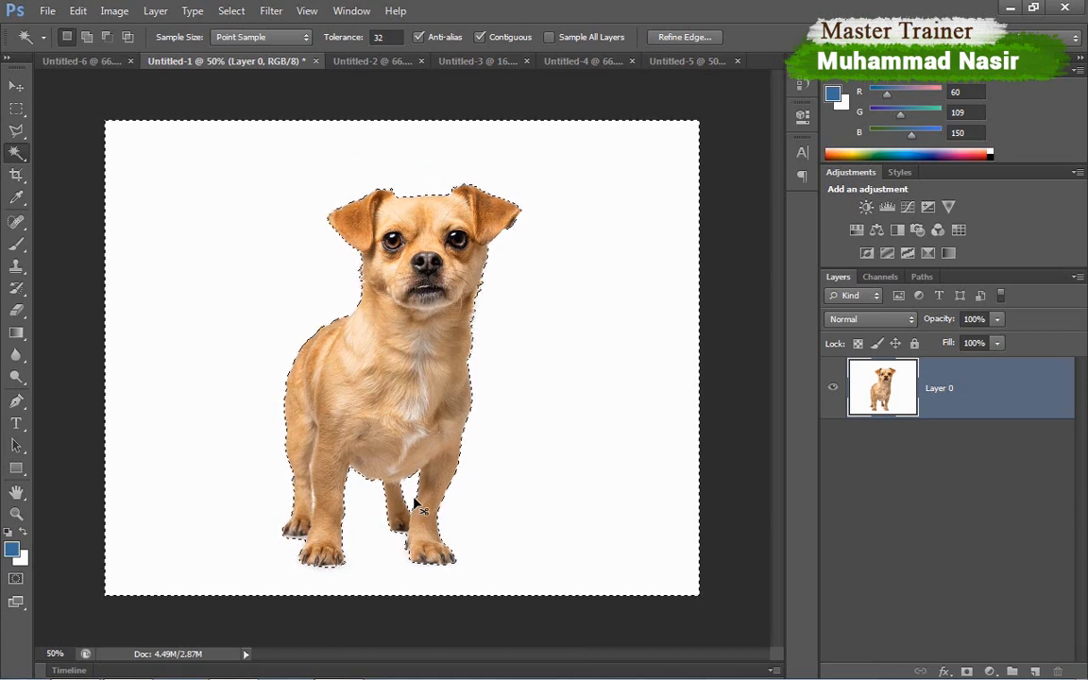
pyautogui.hotkey('ctrl', 'd')
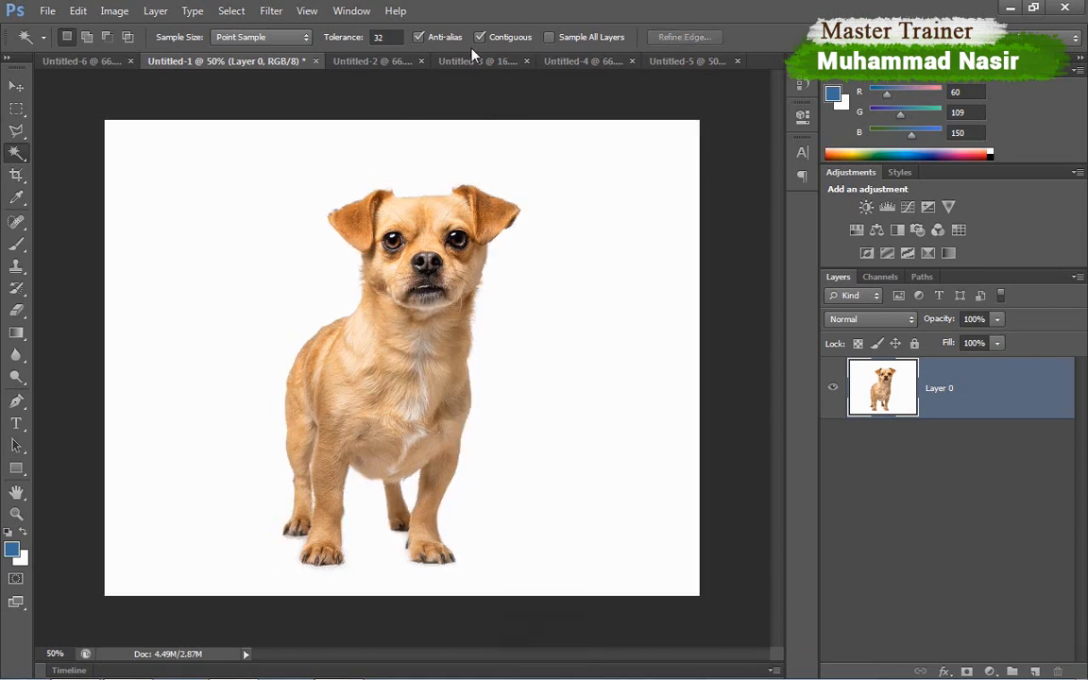
# Turn off Contiguous, select the white background colour across the whole image, and clear the selection.
pyautogui.click(480, 38)
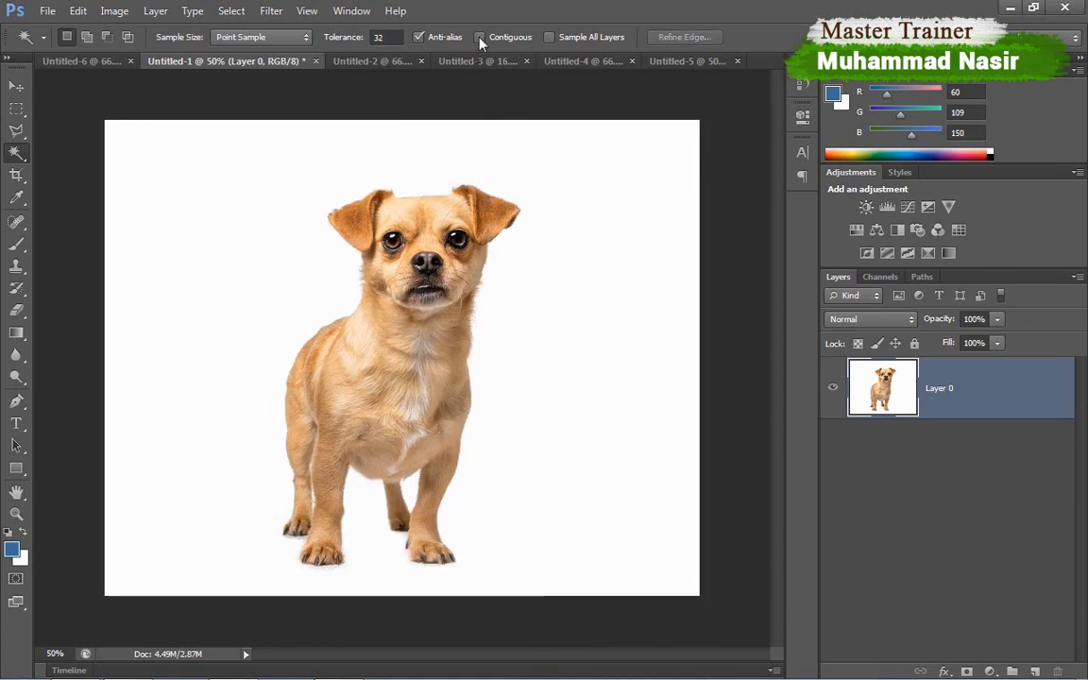
pyautogui.click(579, 280)
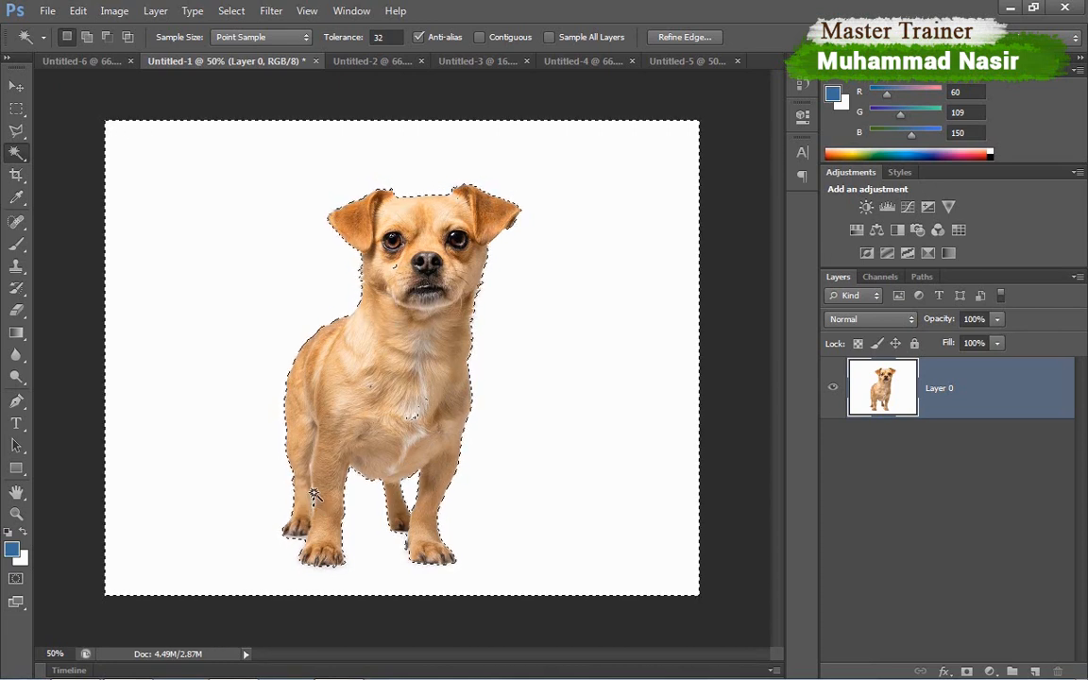
pyautogui.hotkey('ctrl', '=')
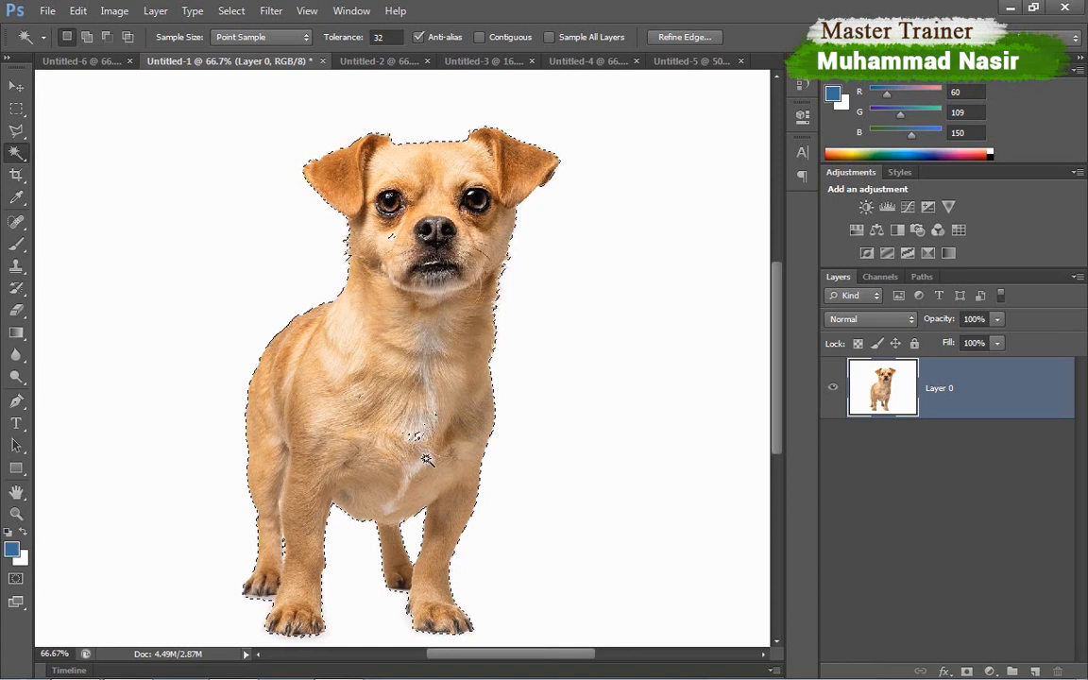
pyautogui.hotkey('ctrl', 'd')
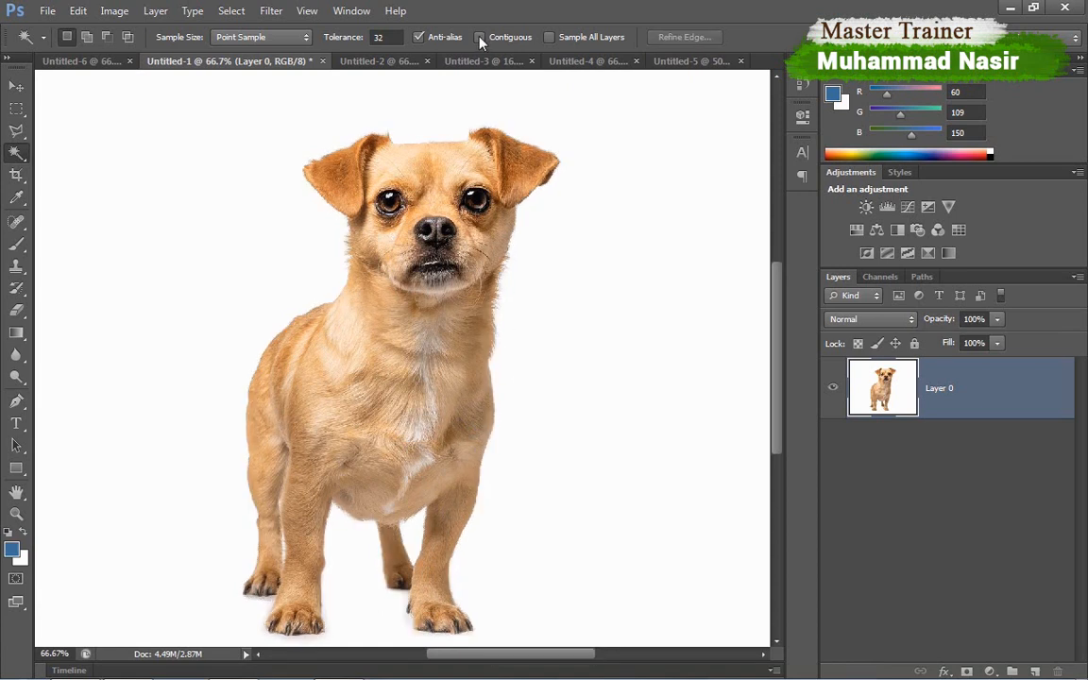
# Turn Contiguous back on and select the white background around the dog at tolerance 32.
pyautogui.click(480, 37)
pyautogui.click(574, 381)
pyautogui.scroll(-1, 472, 454)
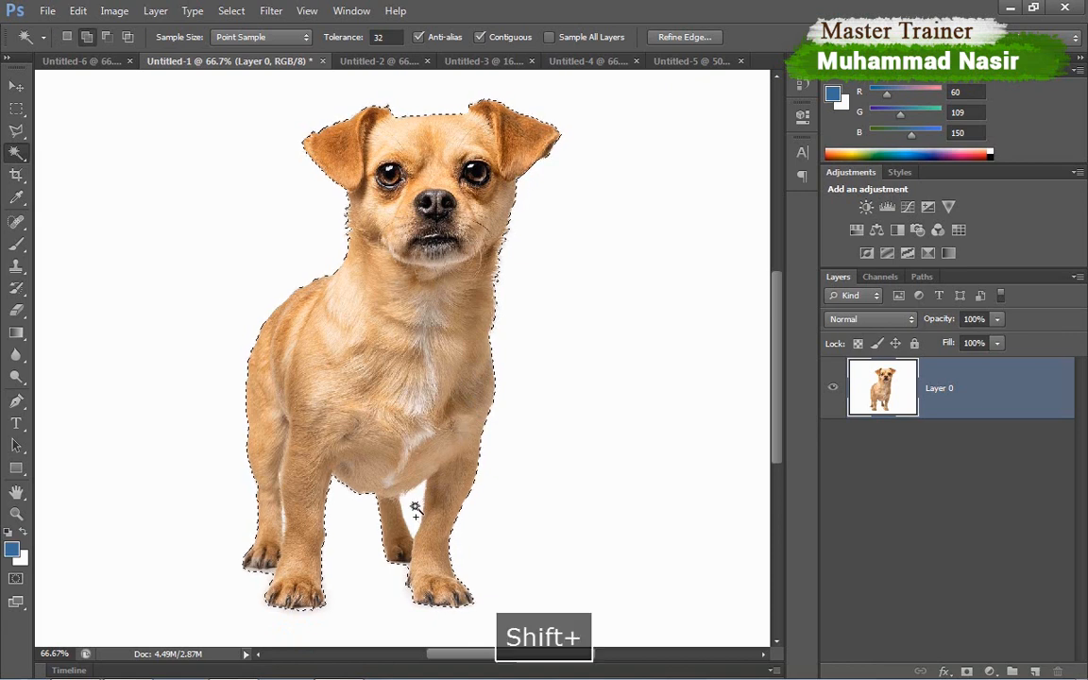
pyautogui.hotkey('ctrl', '0')
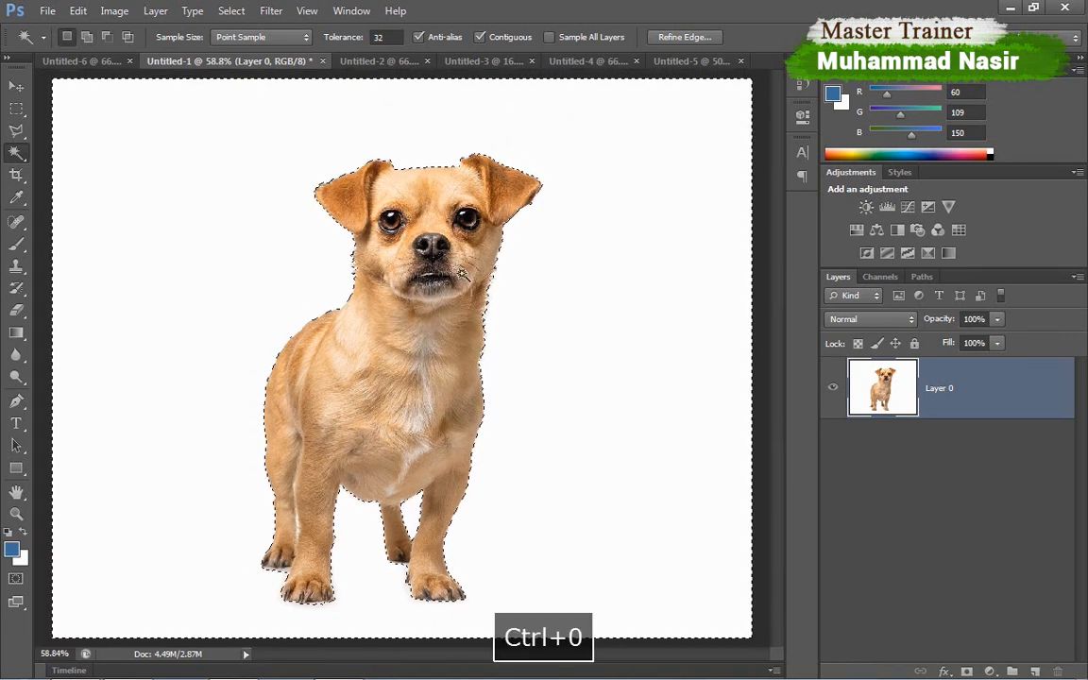
# Invert the background selection to select the dog, then copy and paste it into the pexels-mads-thomsen-2739010.jpg road photo.
pyautogui.hotkey('ctrl', '-')
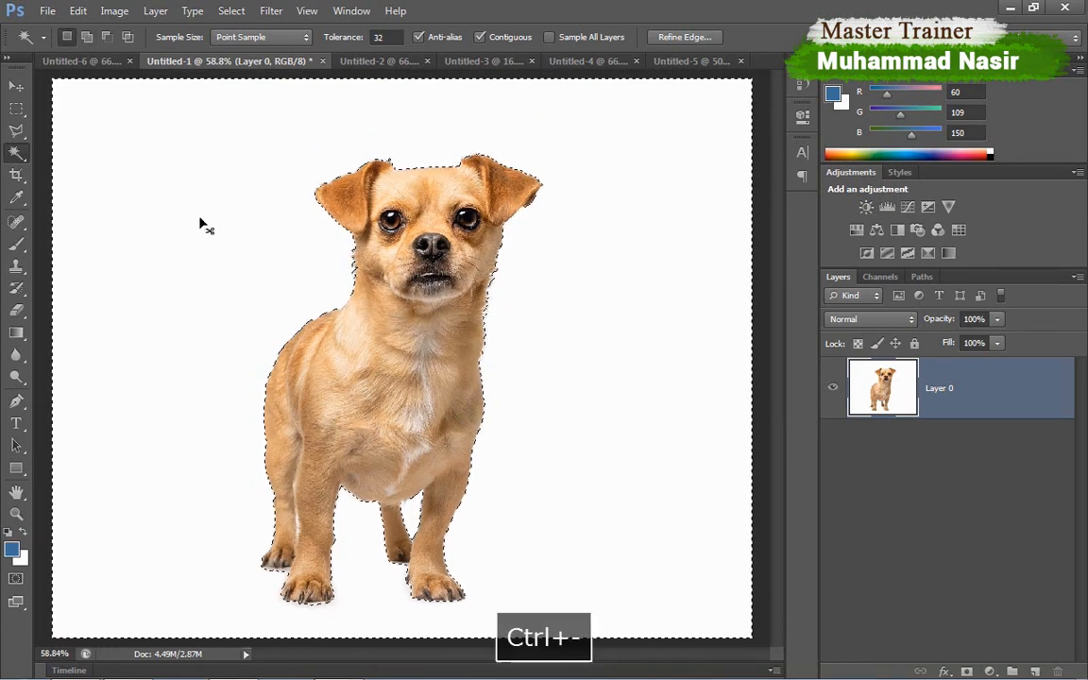
pyautogui.click(232, 11)
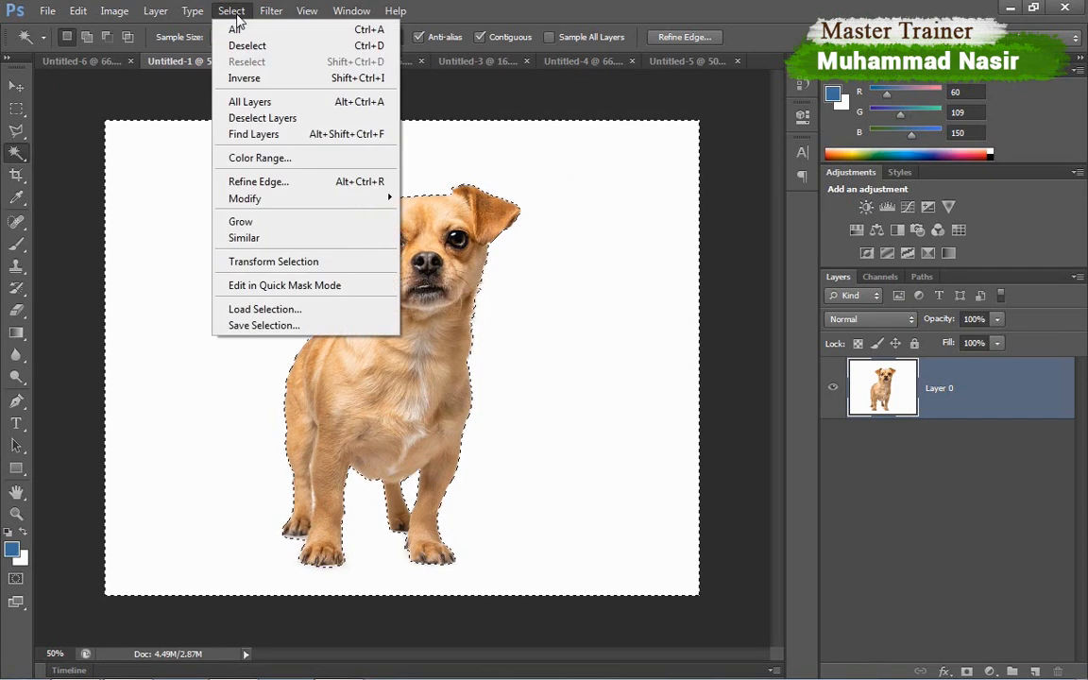
pyautogui.click(242, 78)
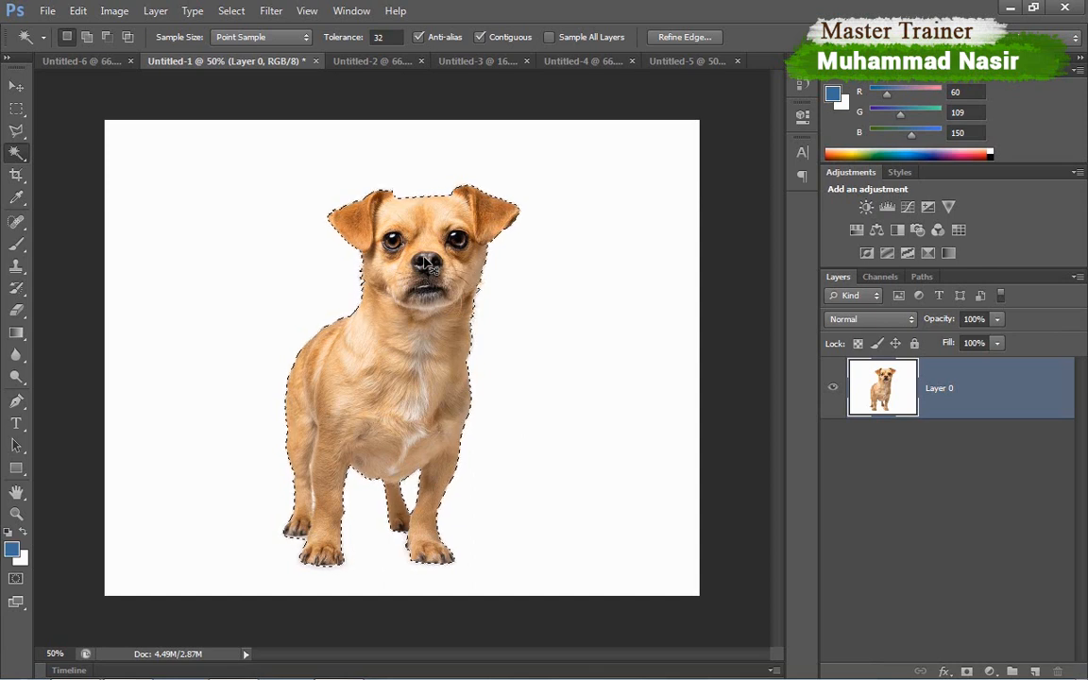
pyautogui.hotkey('ctrl', 'c')
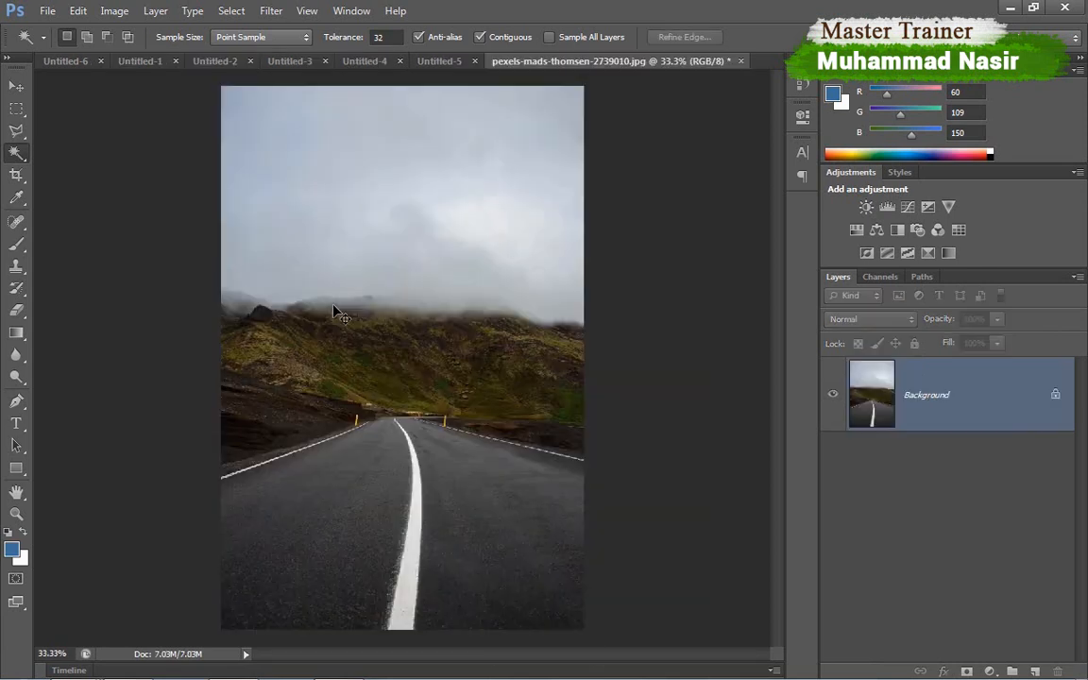
pyautogui.hotkey('ctrl', 'v')
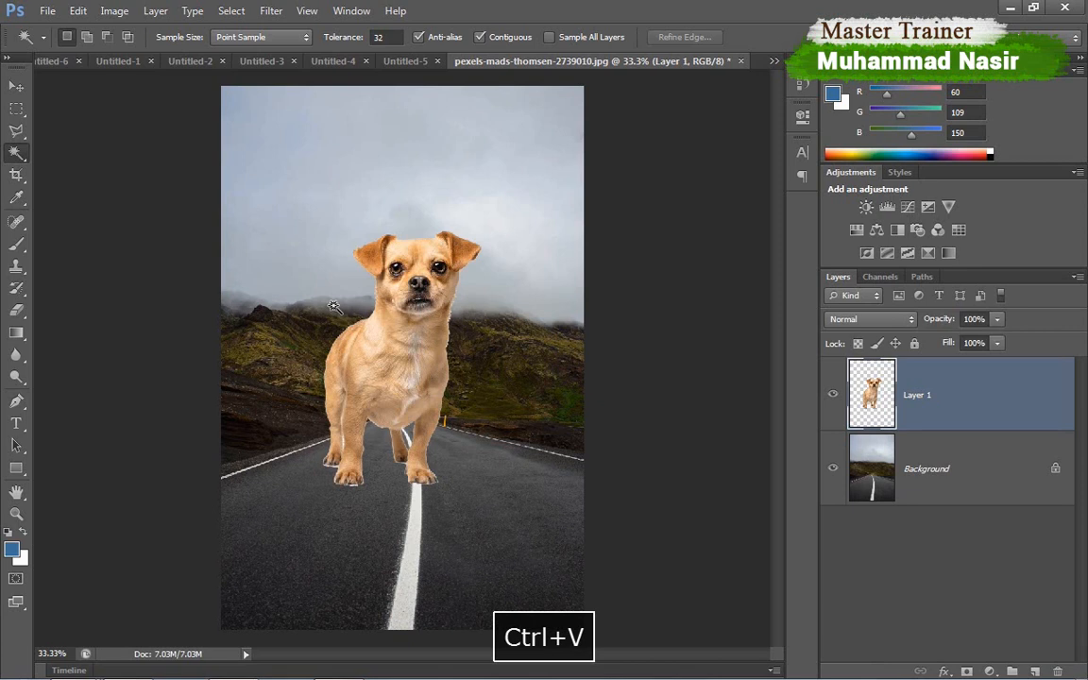
# Move the pasted dog down onto the road so its feet stand around the white centre line.
pyautogui.press('v')
pyautogui.moveTo(406, 375); pyautogui.dragTo(412, 450)
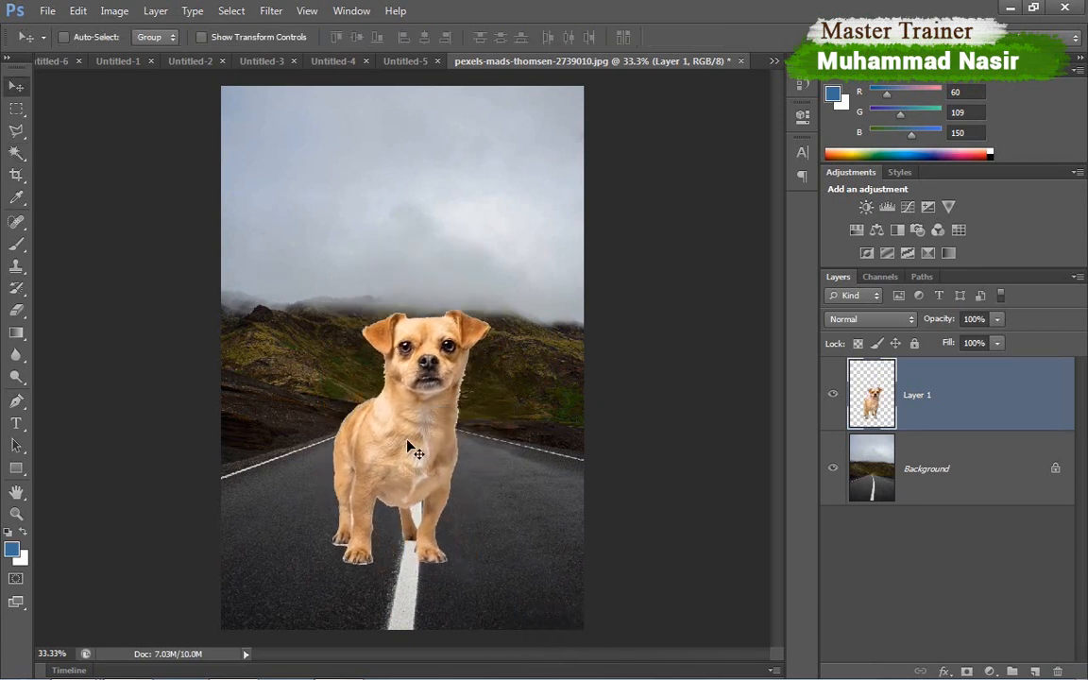
pyautogui.hotkey('ctrl', '=')
pyautogui.hotkey('ctrl', '=')
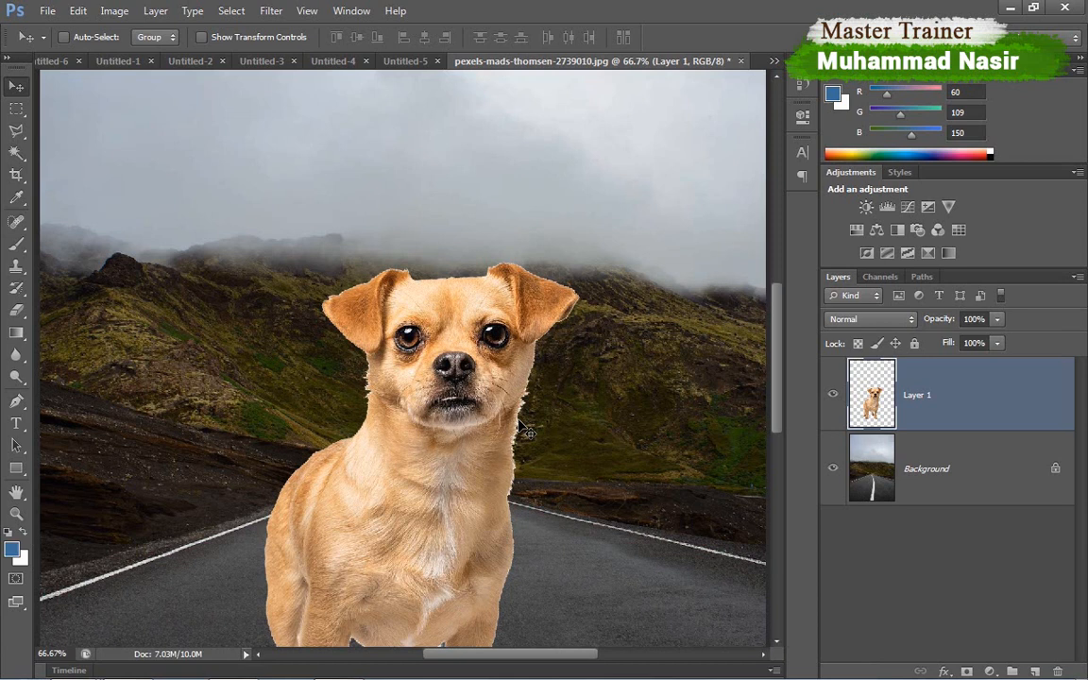
pyautogui.scroll(-3, 526, 431)
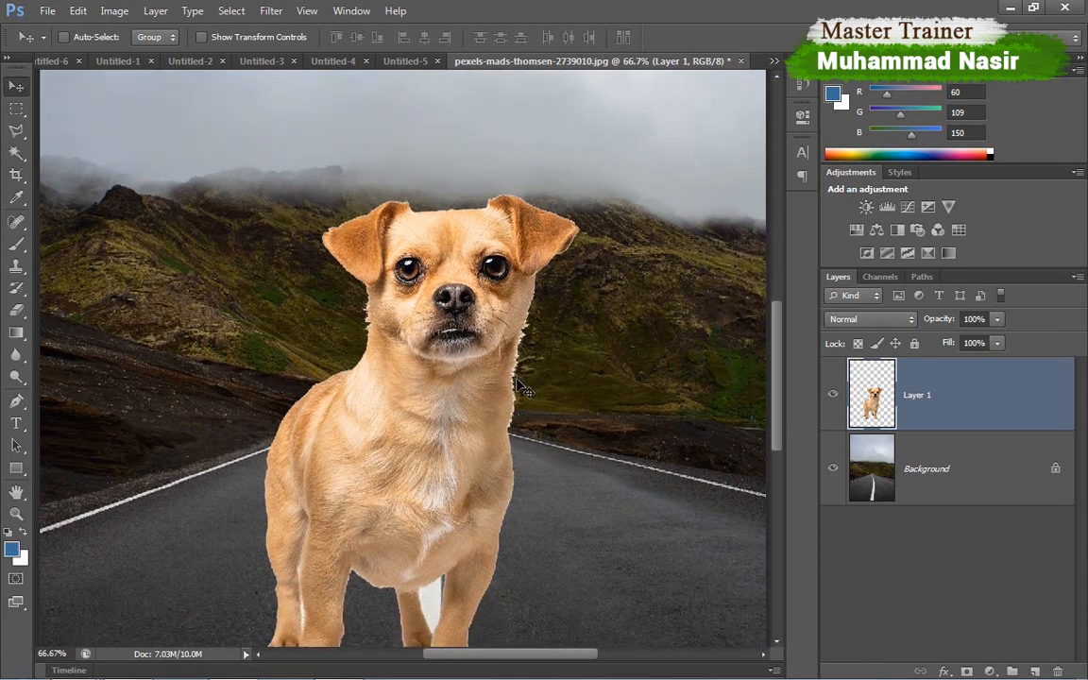
pyautogui.scroll(-2, 521, 389)
pyautogui.scroll(-5, 519, 388)
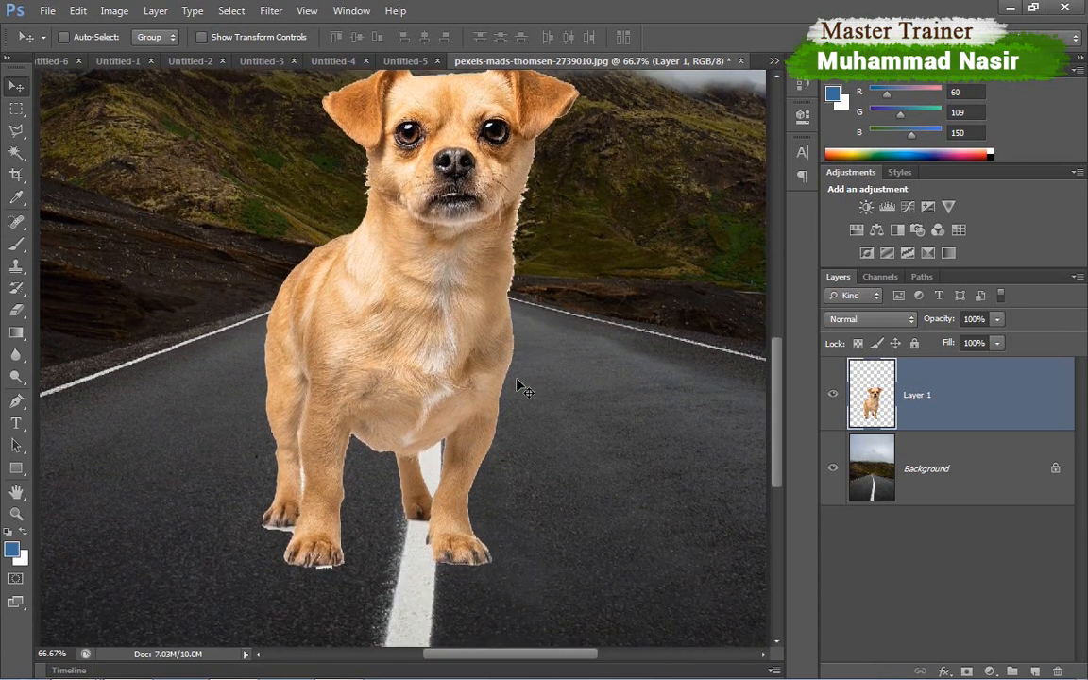
pyautogui.moveTo(437, 348); pyautogui.dragTo(416, 388)
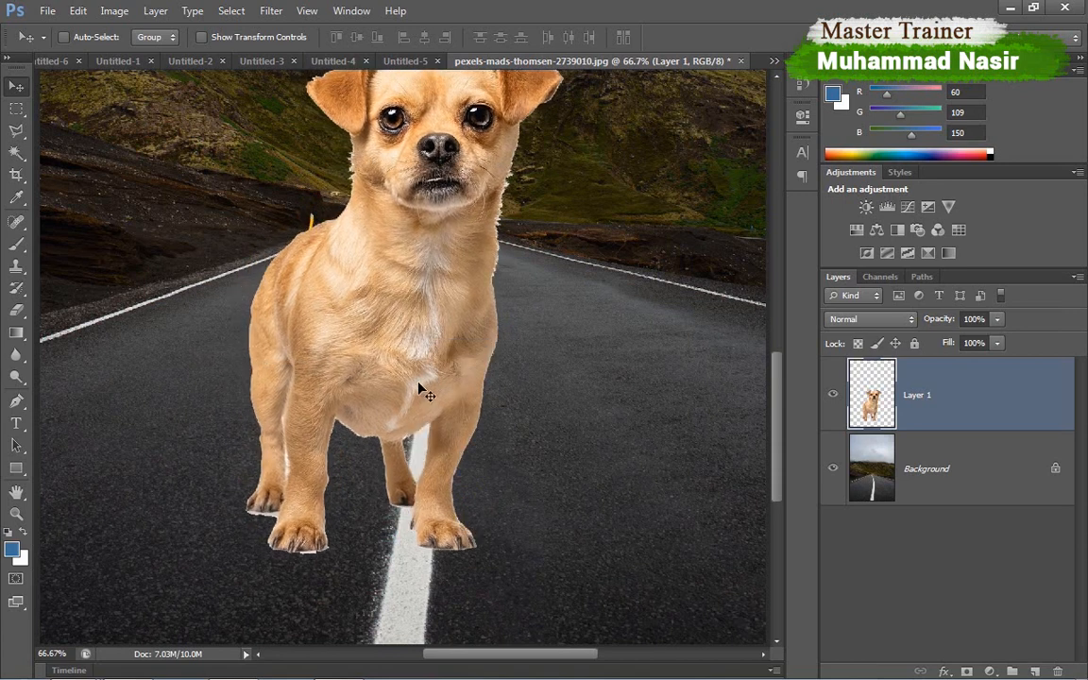
pyautogui.hotkey('ctrl', '-')
pyautogui.scroll(1, 420, 383)
pyautogui.scroll(1, 425, 390)
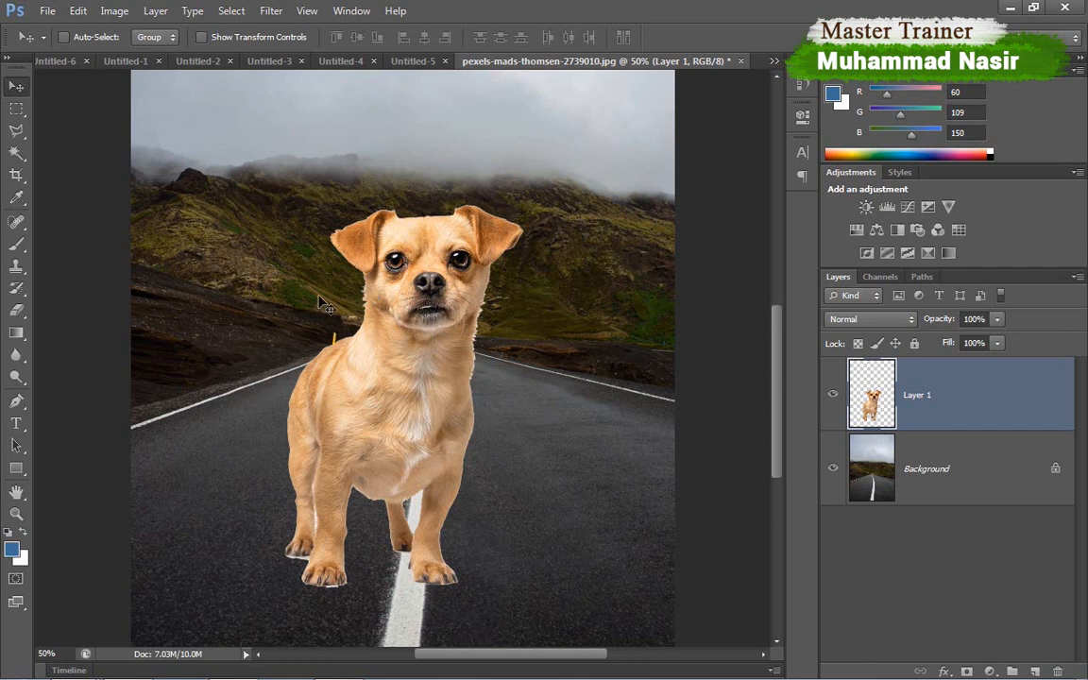
pyautogui.moveTo(396, 393)
pyautogui.mouseDown()
pyautogui.moveTo(422, 360)
pyautogui.moveTo(400, 402)
pyautogui.moveTo(417, 377)
pyautogui.moveTo(392, 370)
pyautogui.moveTo(401, 370)
pyautogui.moveTo(399, 389)
pyautogui.mouseUp()
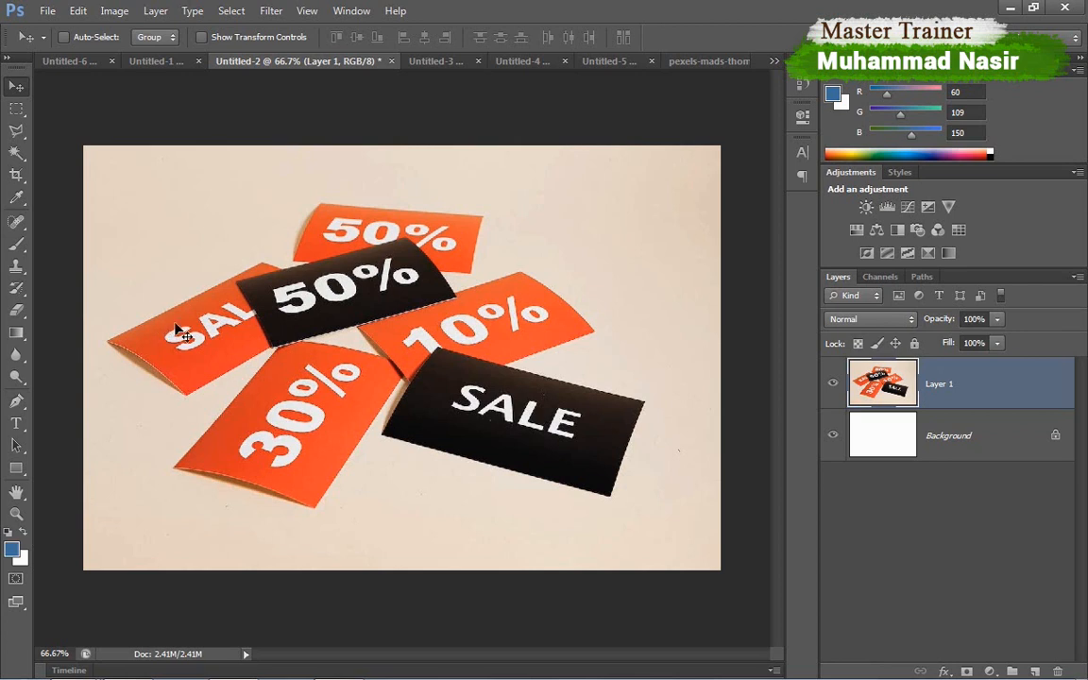
# In Untitled-2, hide the Background layer, delete the beige area around the sale cards using the Magic Wand at tolerance 32, and deselect.
pyautogui.click(16, 154)
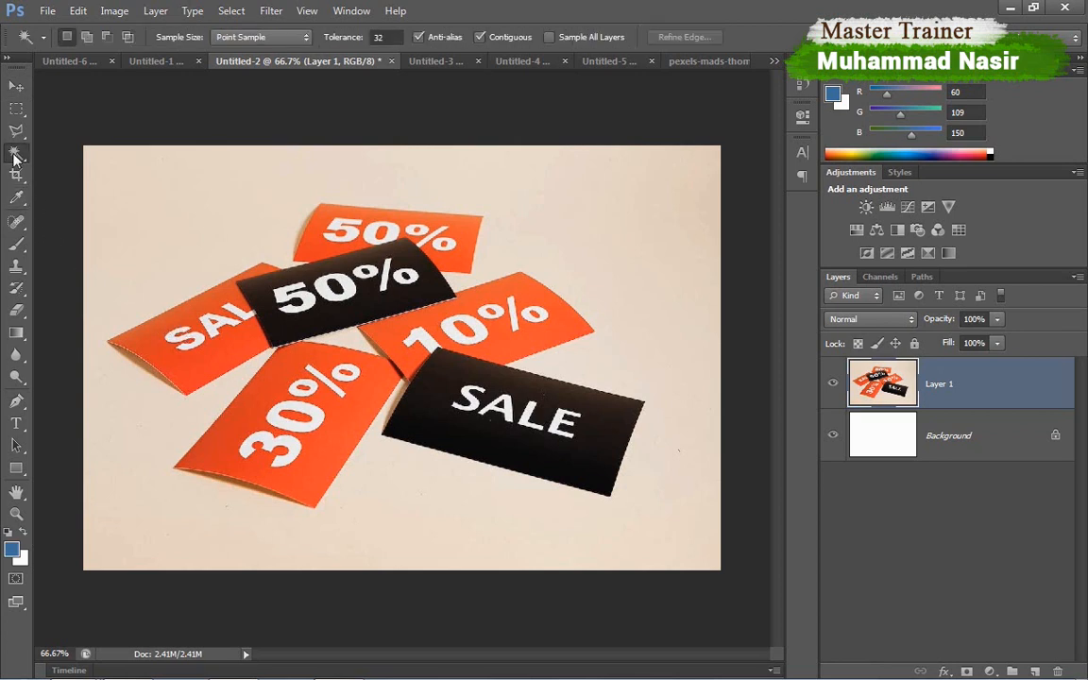
pyautogui.click(196, 217)
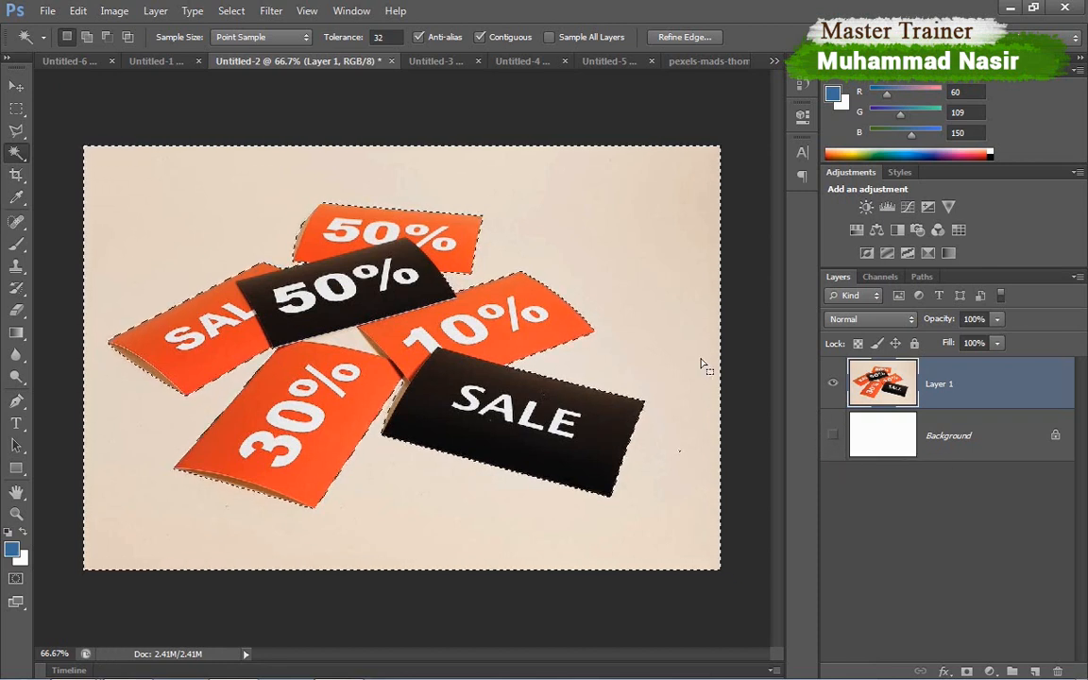
pyautogui.press('Delete')
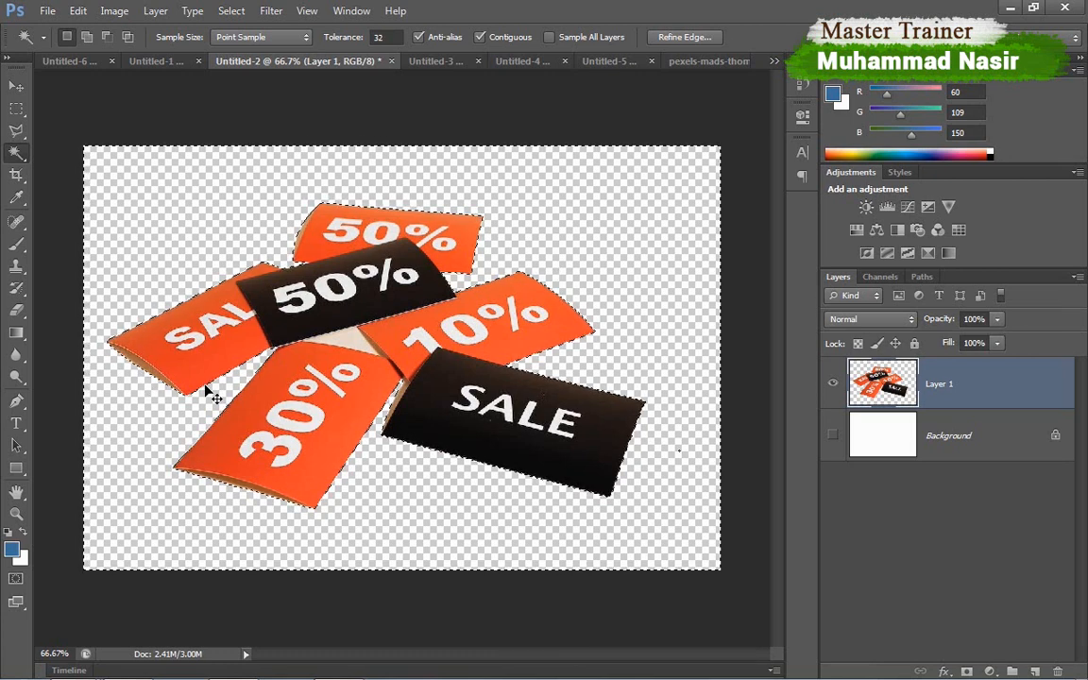
pyautogui.hotkey('ctrl', 'd')
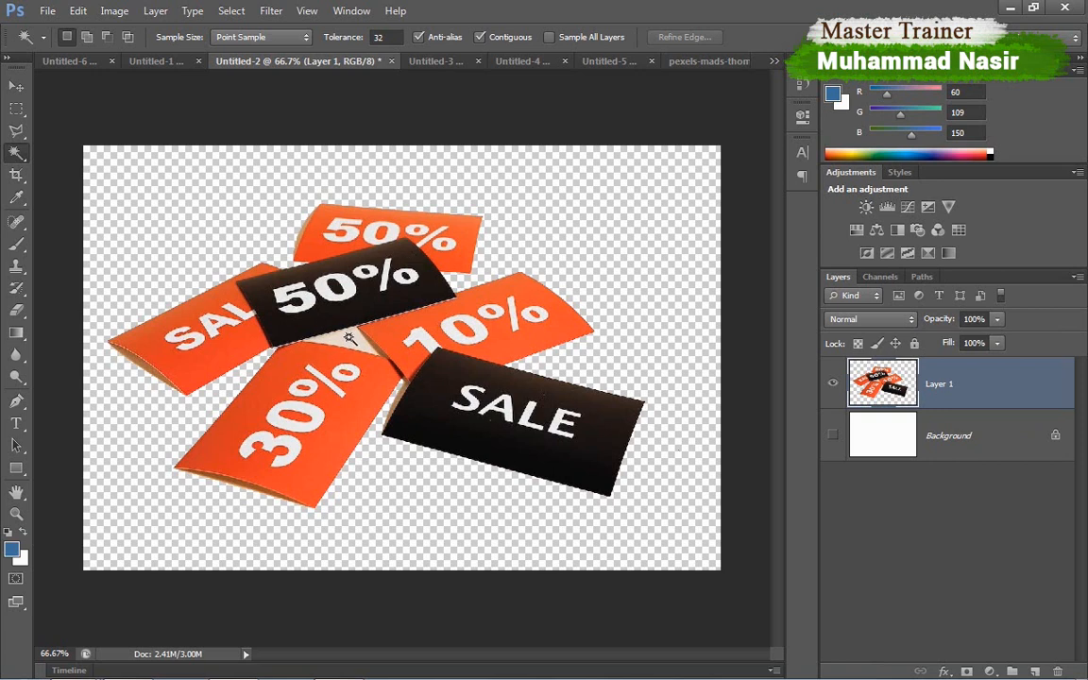
# Draw a blue rectangle about 1176 × 836 px covering the whole canvas and place the sale cards layer above it.
pyautogui.click(18, 472)
pyautogui.click(56, 465)
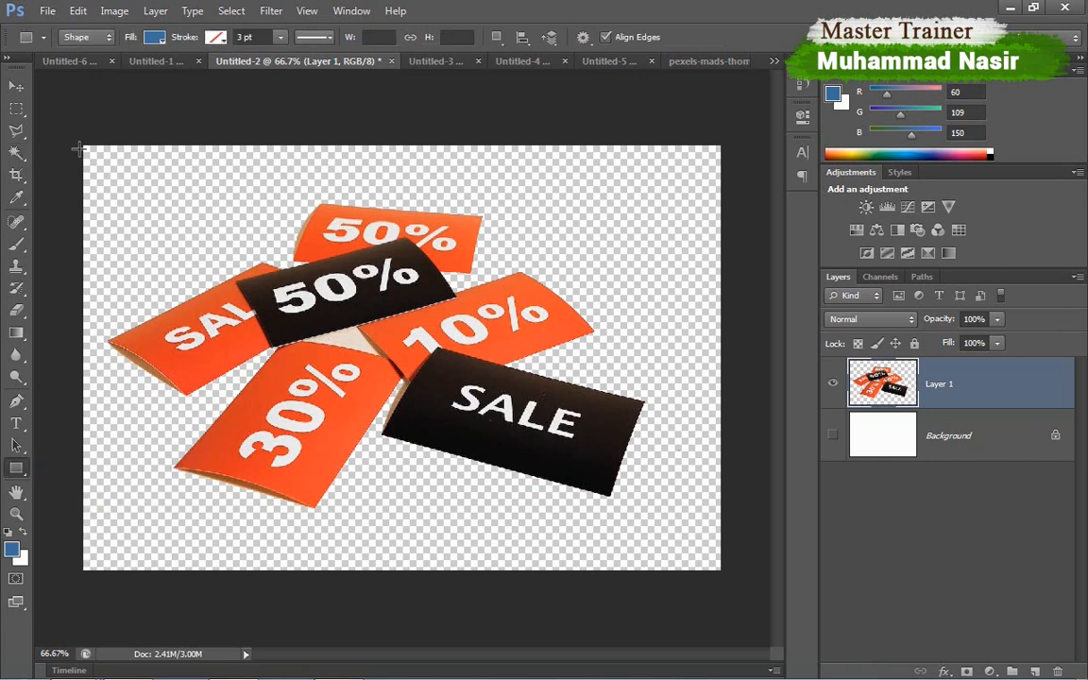
pyautogui.click(81, 148)
pyautogui.press('Escape')
pyautogui.moveTo(66, 132); pyautogui.dragTo(732, 605)
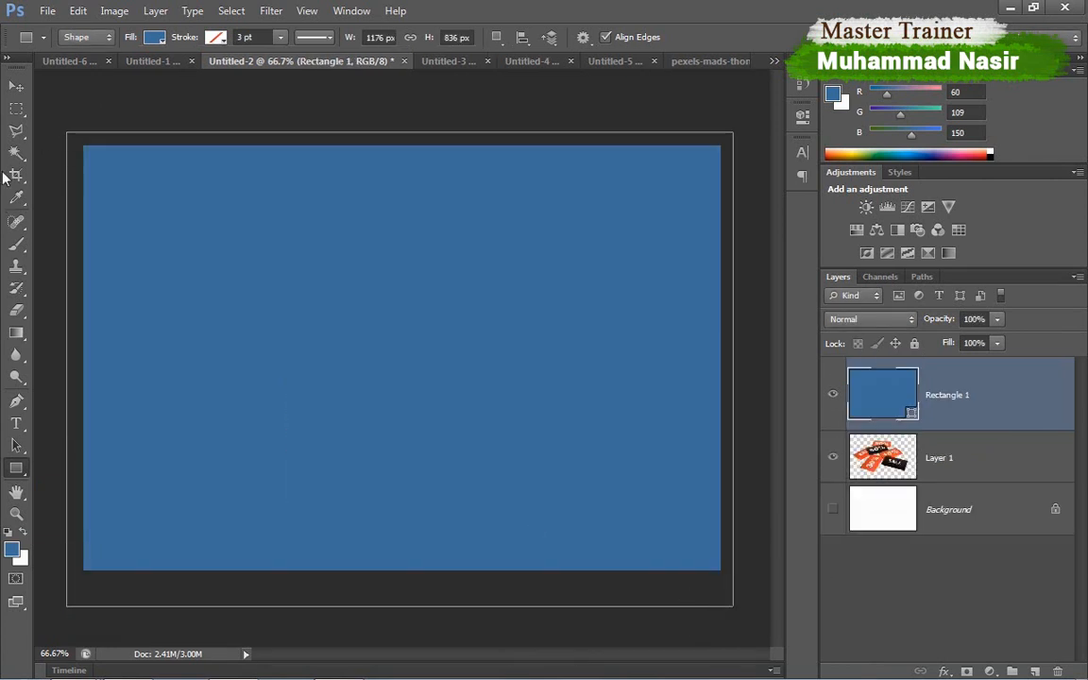
pyautogui.click(16, 86)
pyautogui.moveTo(939, 467); pyautogui.dragTo(944, 384)
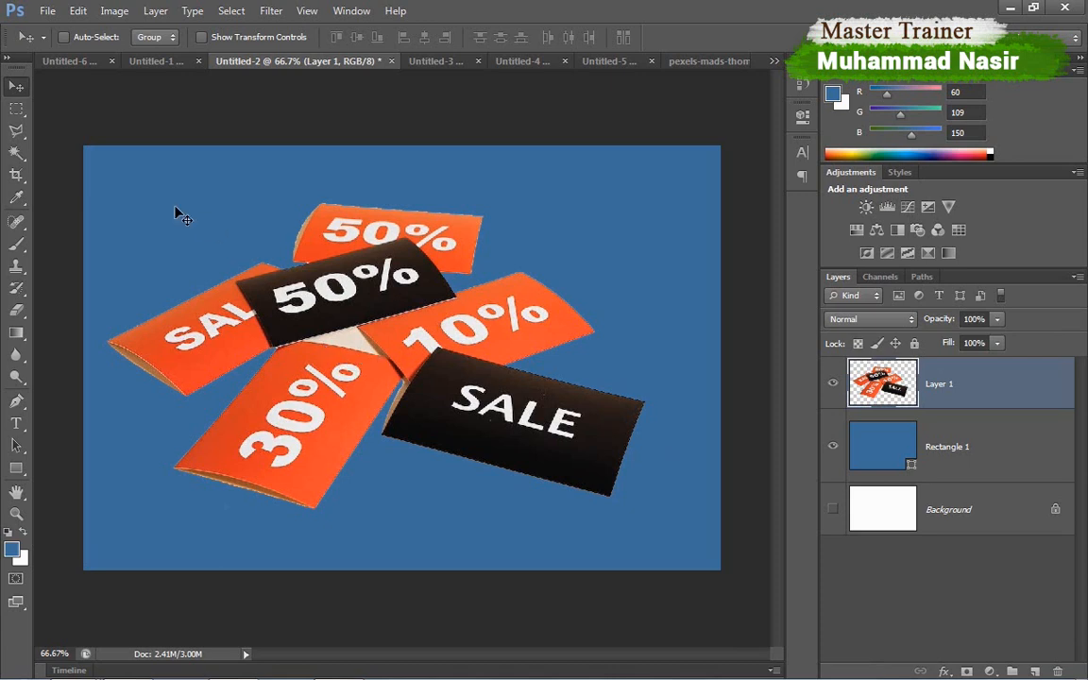
# Select the leftover beige patch enclosed between the cards with the Magic Wand, delete it, and clear the selection.
pyautogui.click(16, 151)
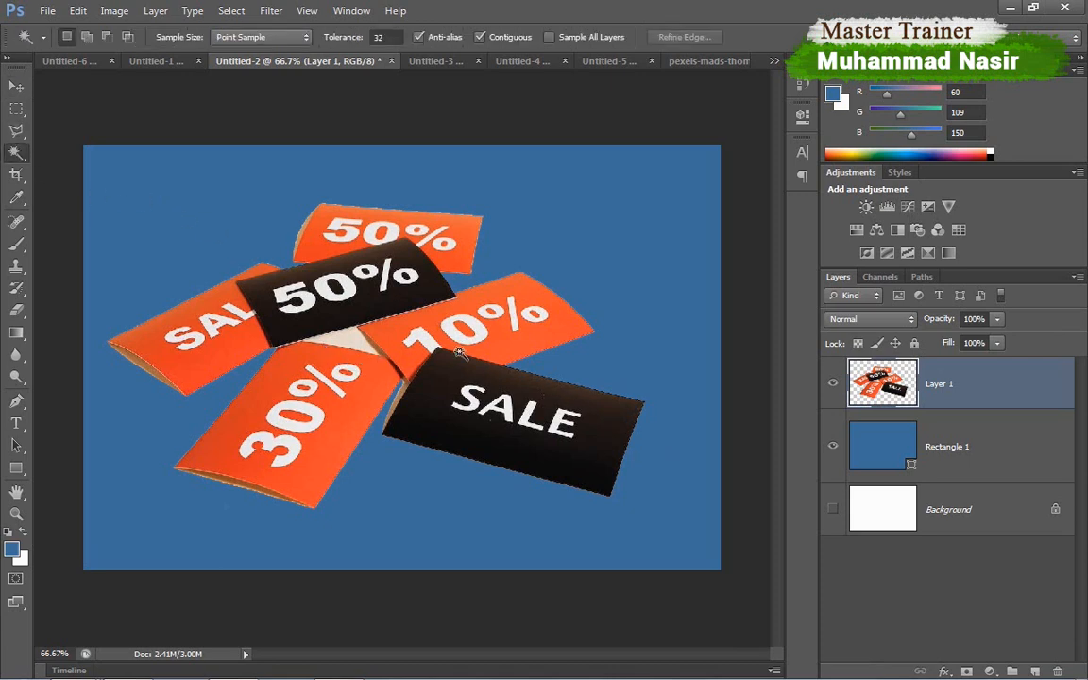
pyautogui.click(361, 350)
pyautogui.press('Delete')
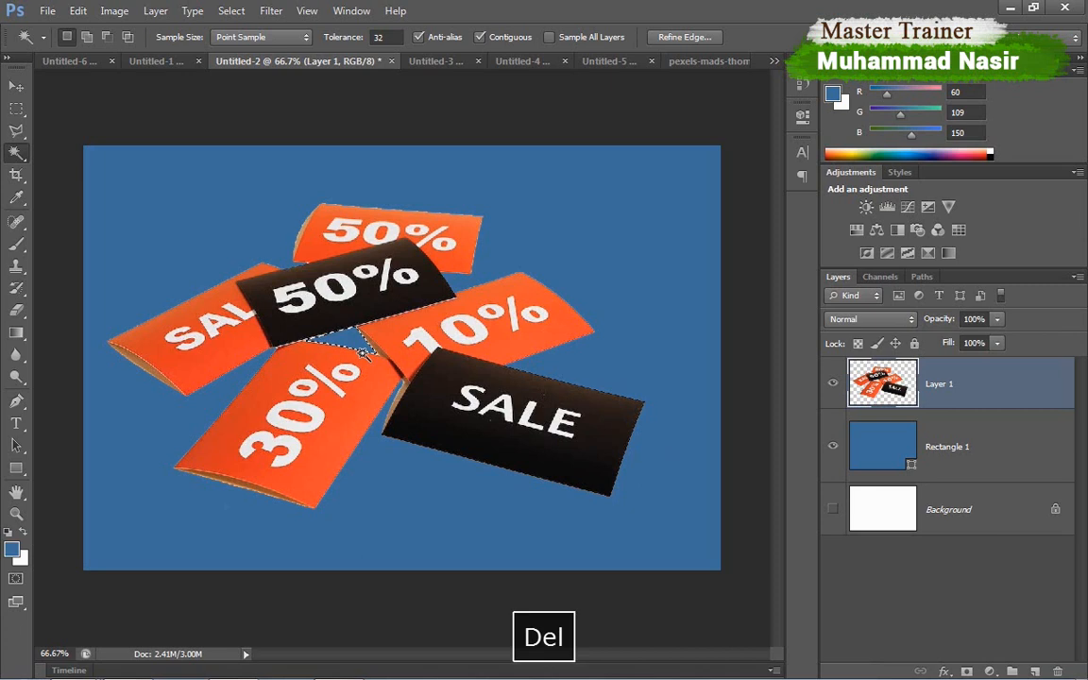
pyautogui.hotkey('ctrl', 'd')
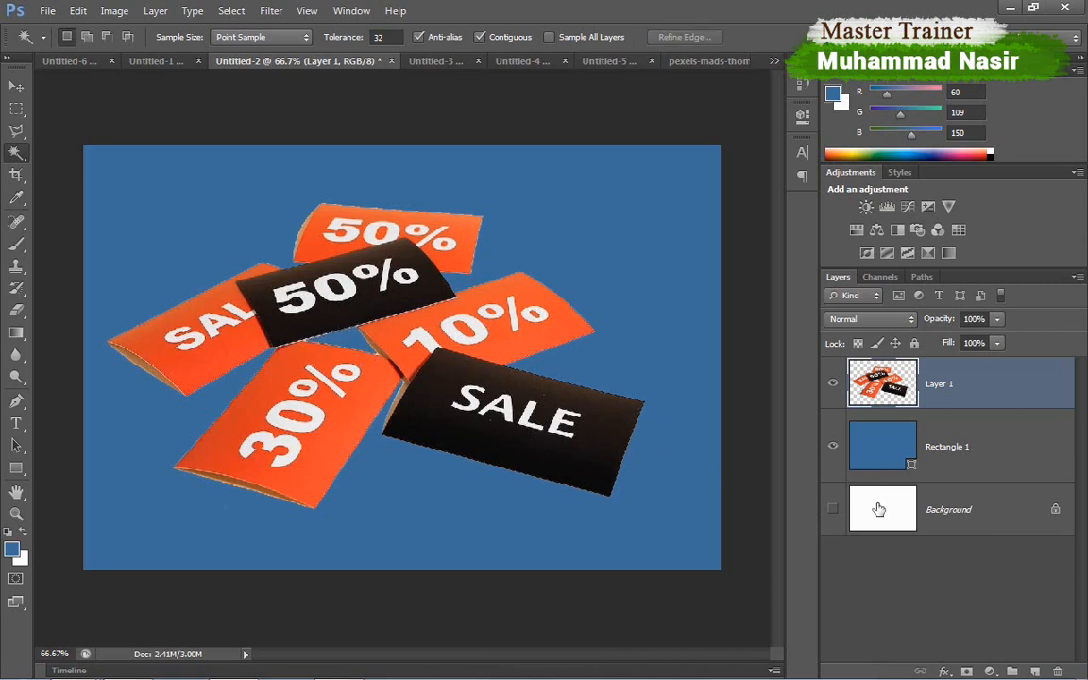
# Hide the blue rectangle layer and save the transparent sale cards as labels.png in PNG format in the Pictures folder.
pyautogui.click(831, 449)
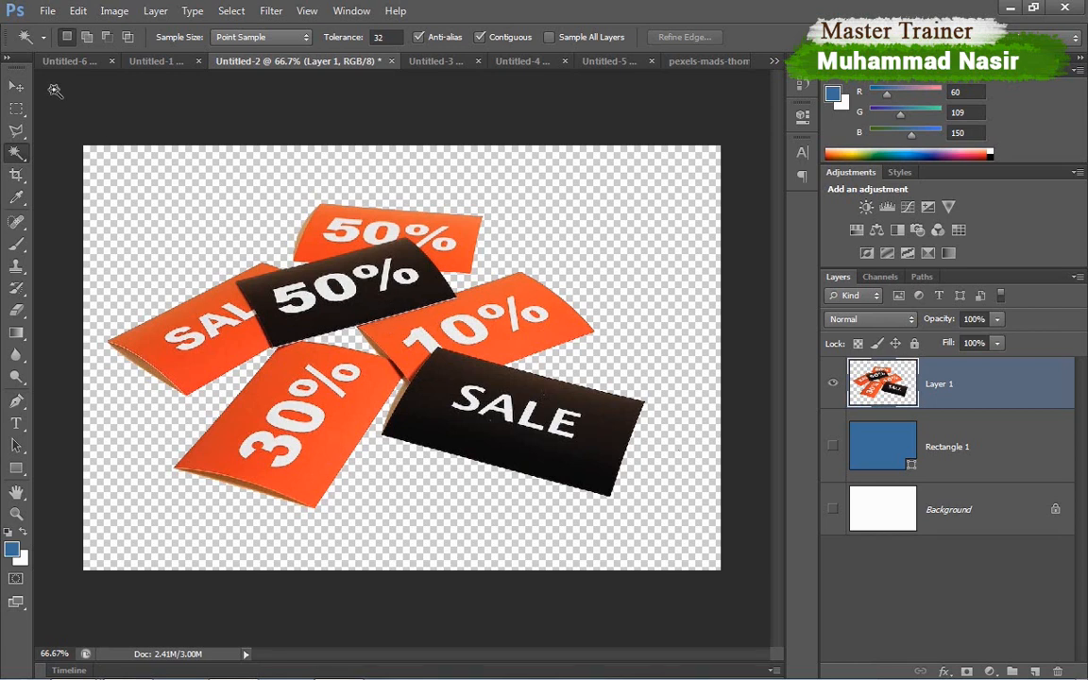
pyautogui.click(49, 11)
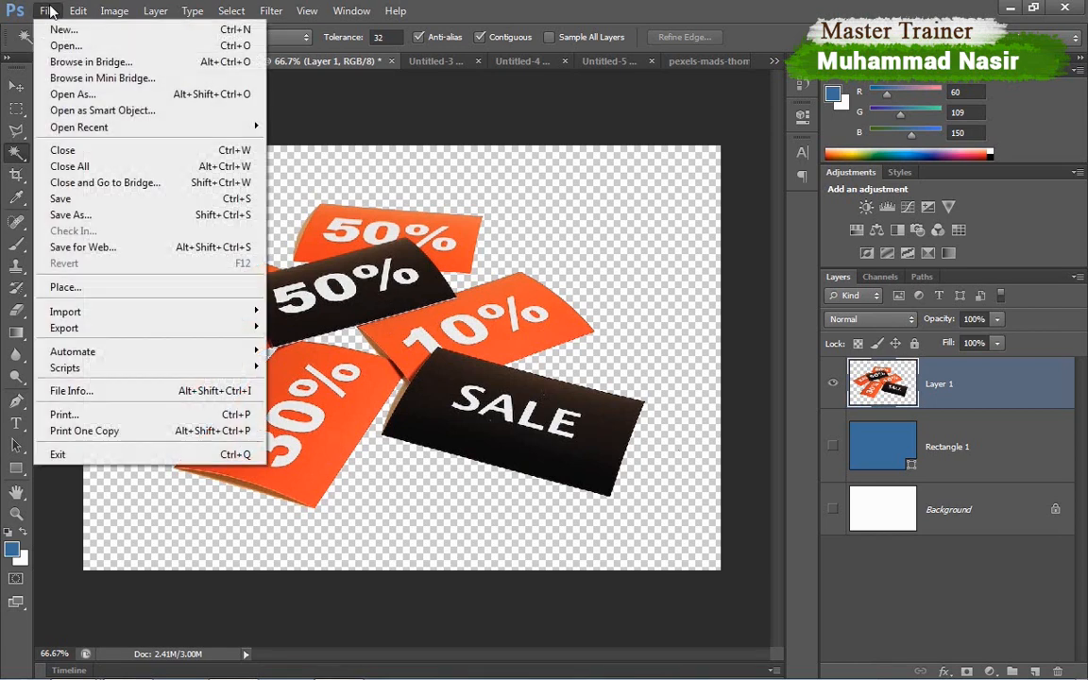
pyautogui.click(88, 218)
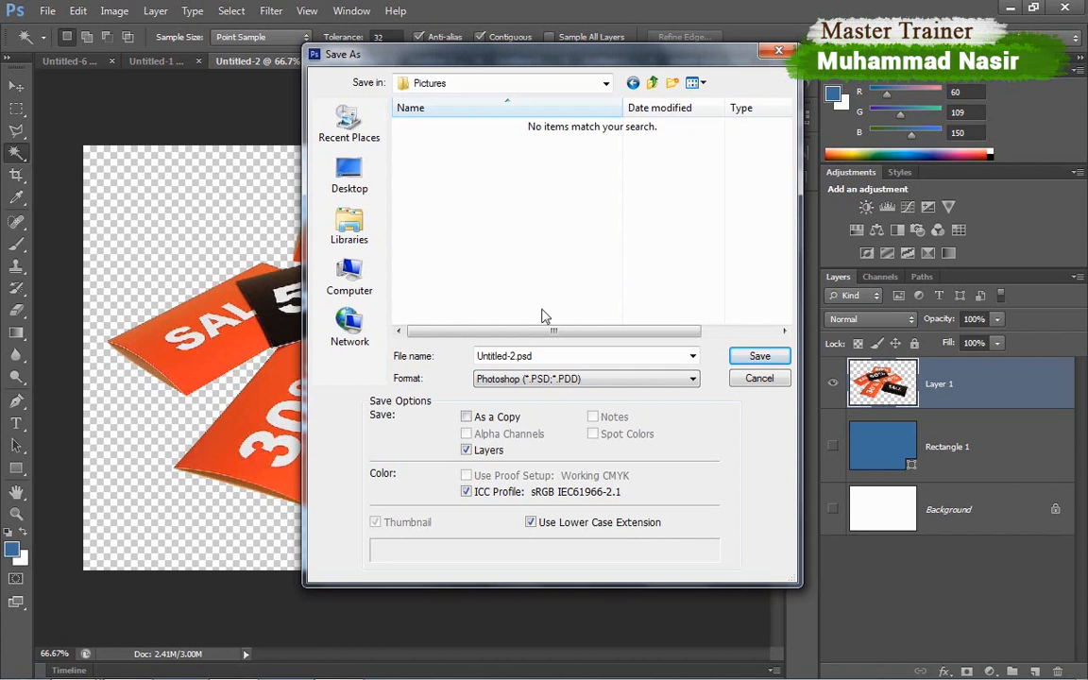
pyautogui.doubleClick(550, 355)
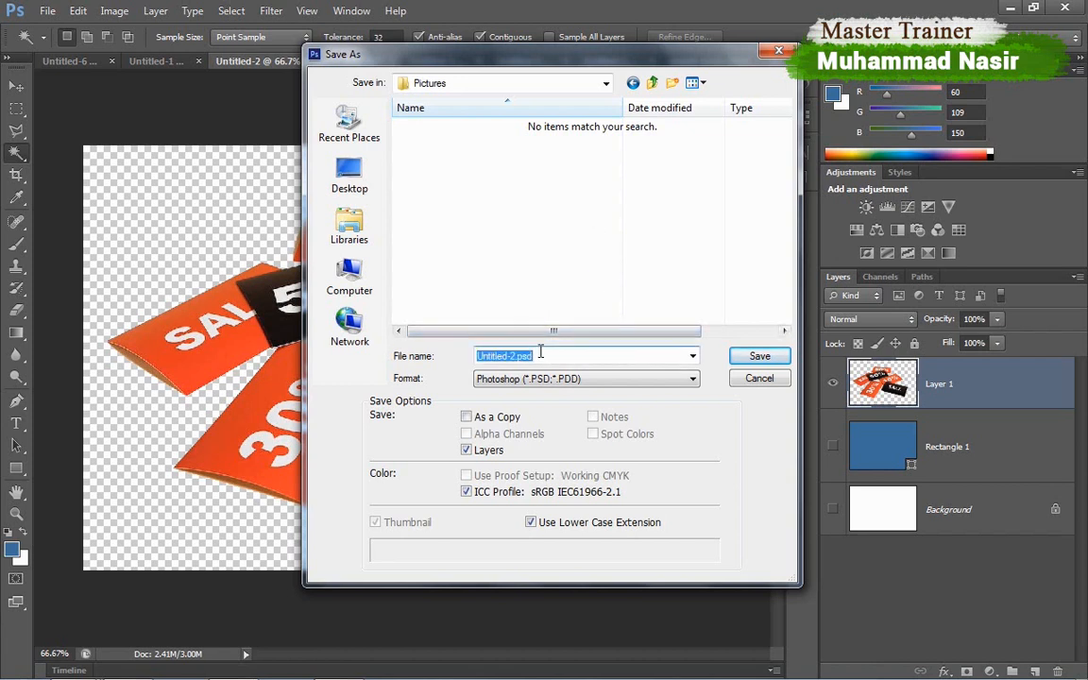
pyautogui.write('labels')
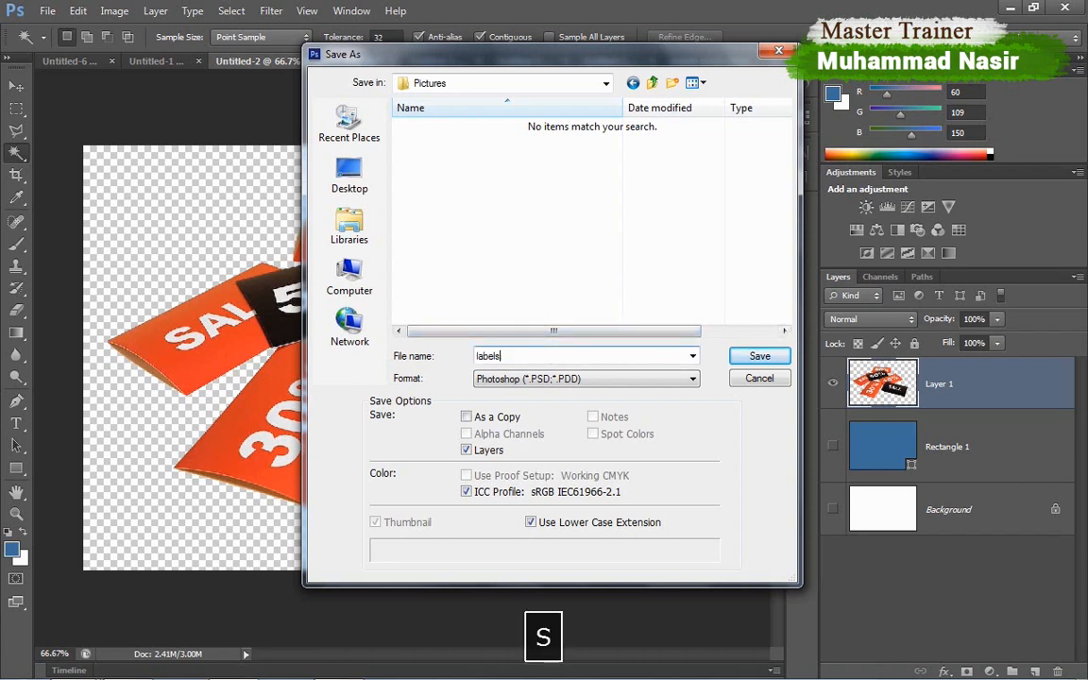
pyautogui.click(500, 382)
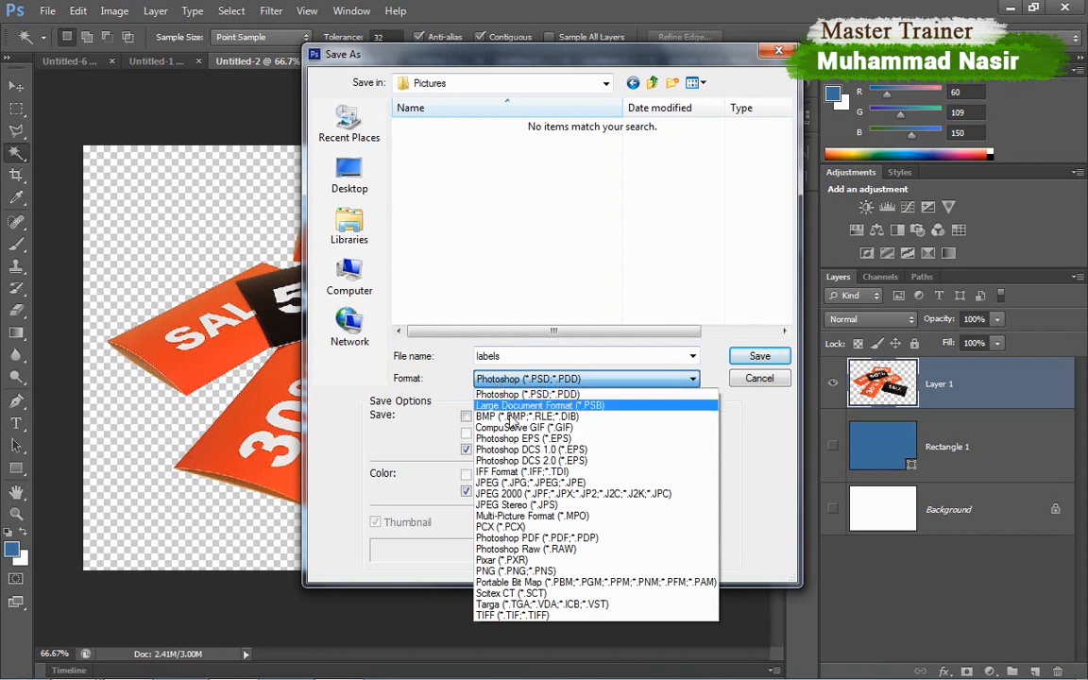
pyautogui.click(514, 570)
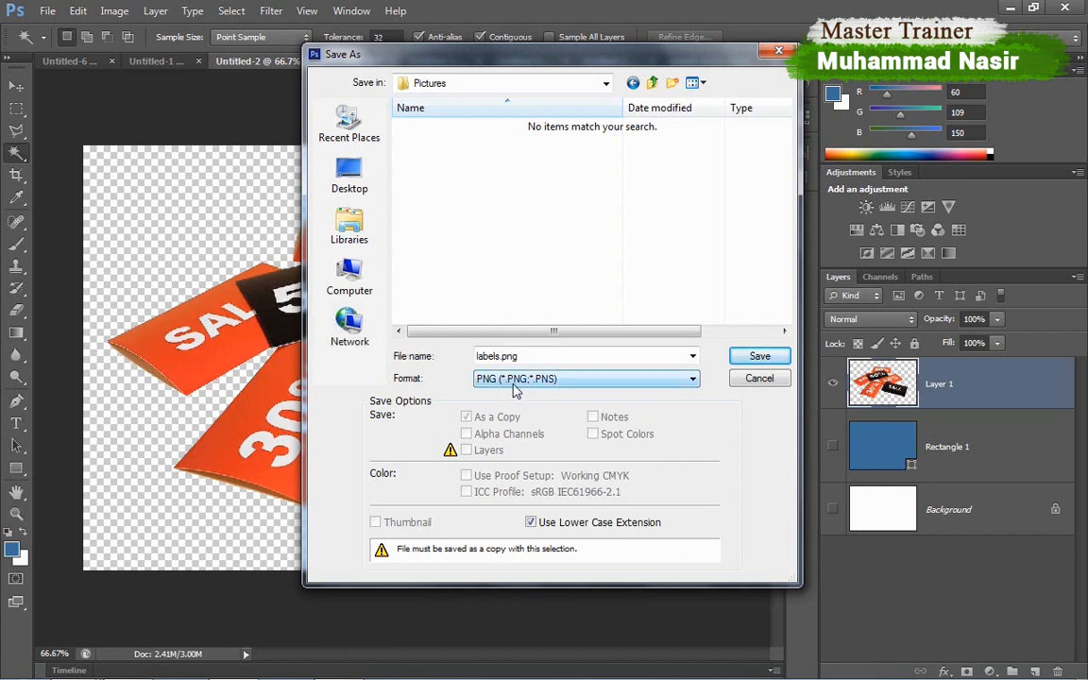
pyautogui.click(765, 361)
pyautogui.click(742, 191)
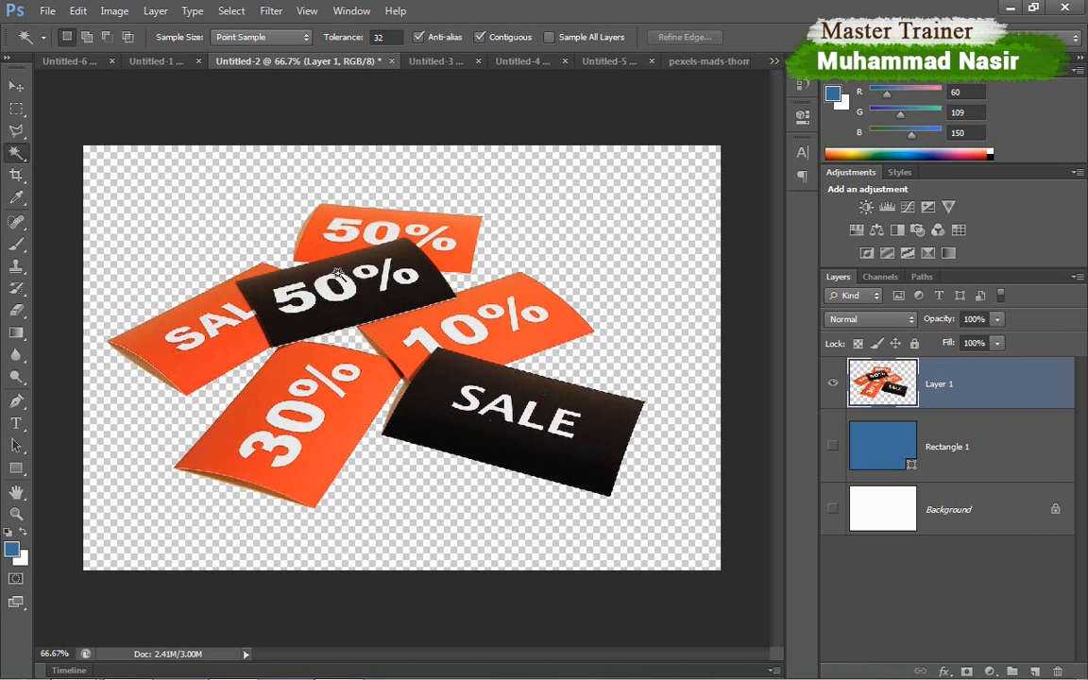
# Save a JPEG copy of the sale cards image in the Pictures folder under the file name "labels jpeg".
pyautogui.click(48, 13)
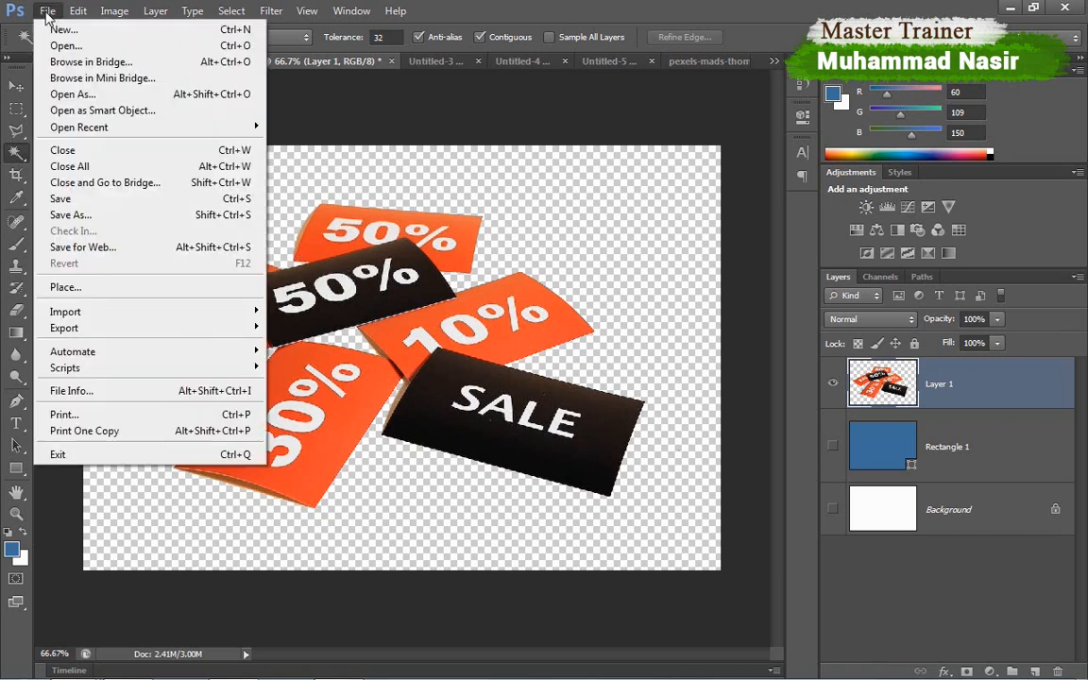
pyautogui.click(81, 217)
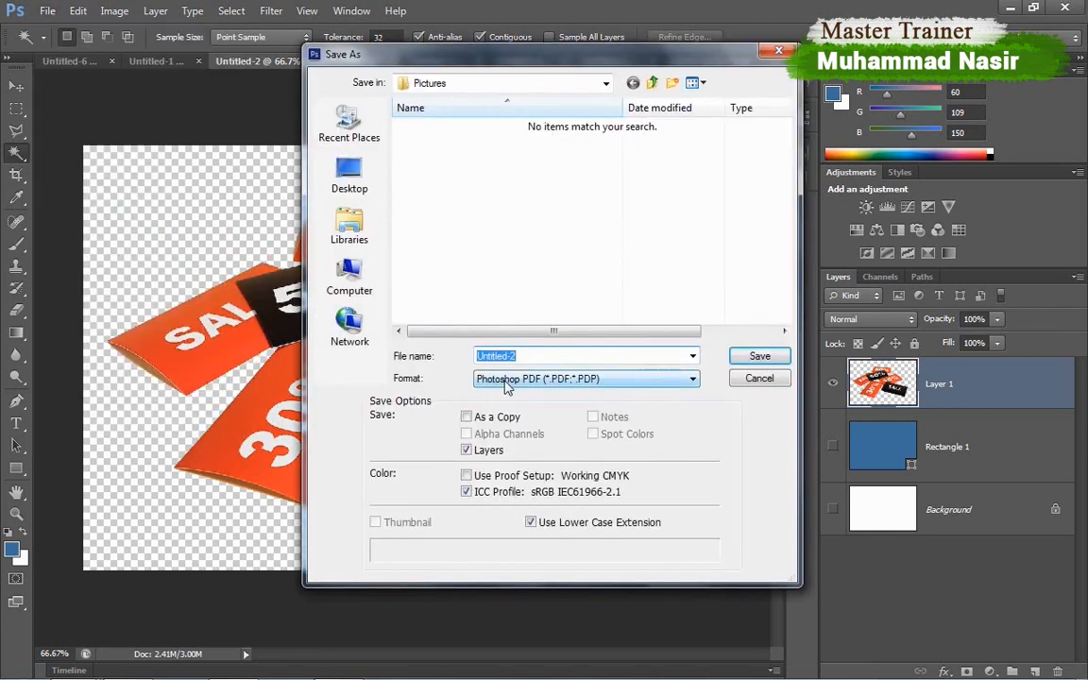
pyautogui.click(507, 382)
pyautogui.click(507, 475)
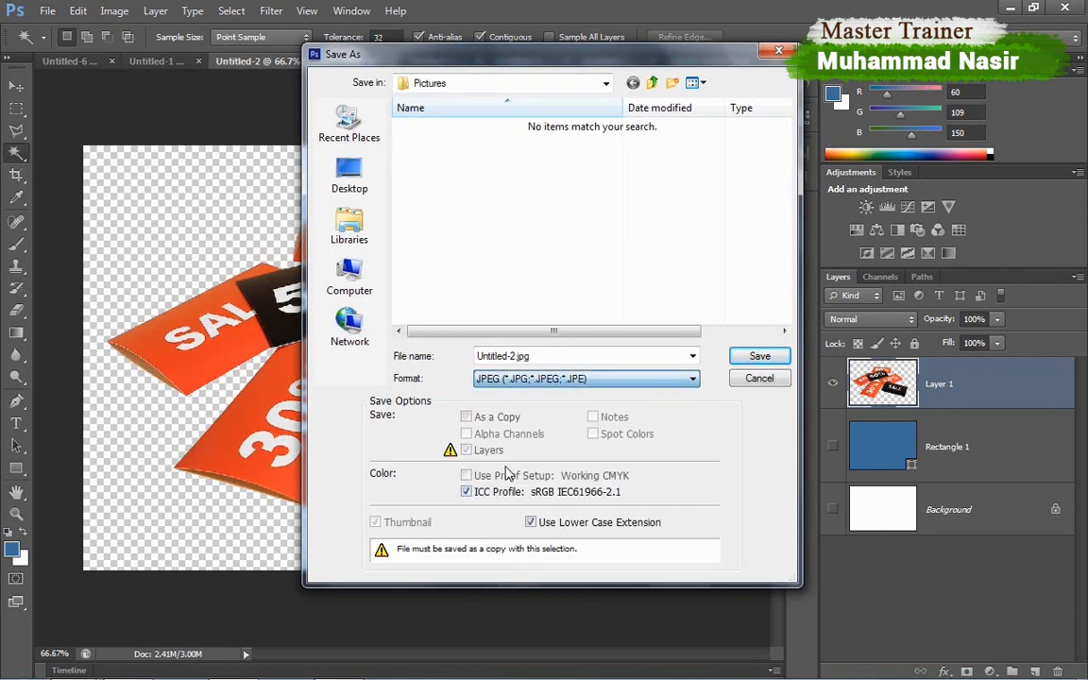
pyautogui.moveTo(537, 355); pyautogui.dragTo(396, 352)
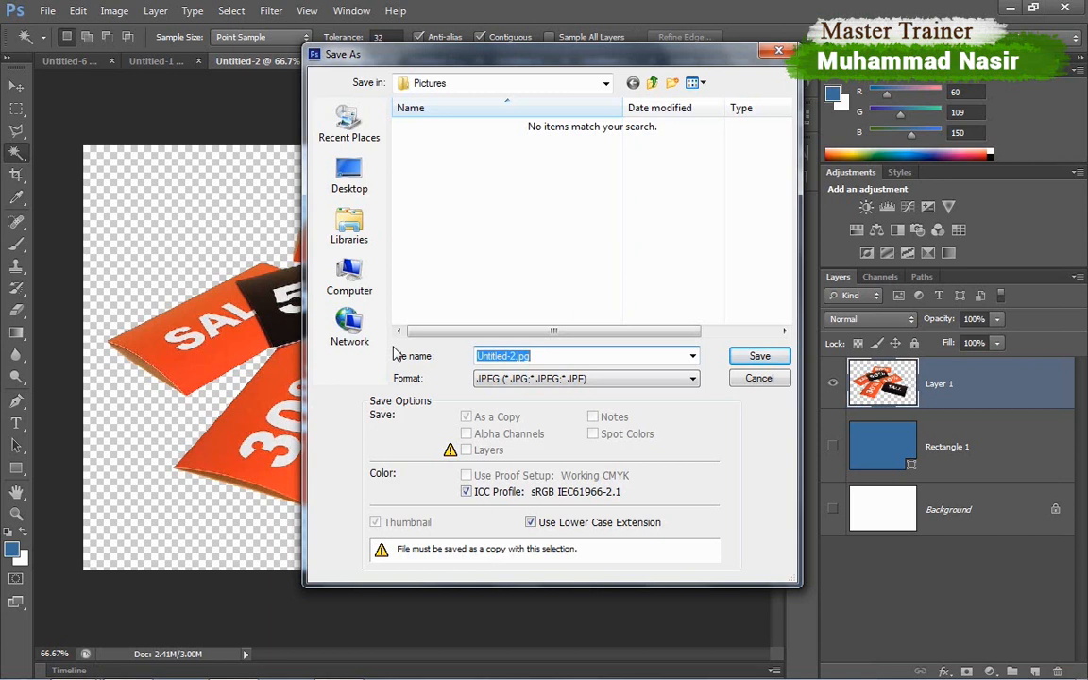
pyautogui.write('labels jpef')
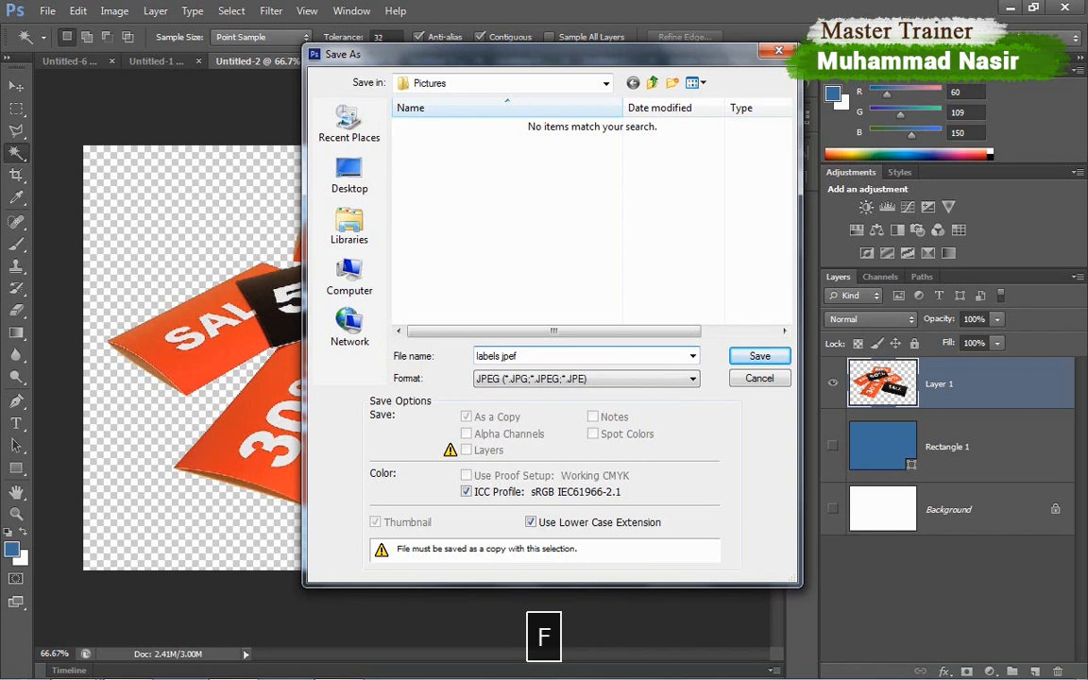
pyautogui.press('BackSpace')
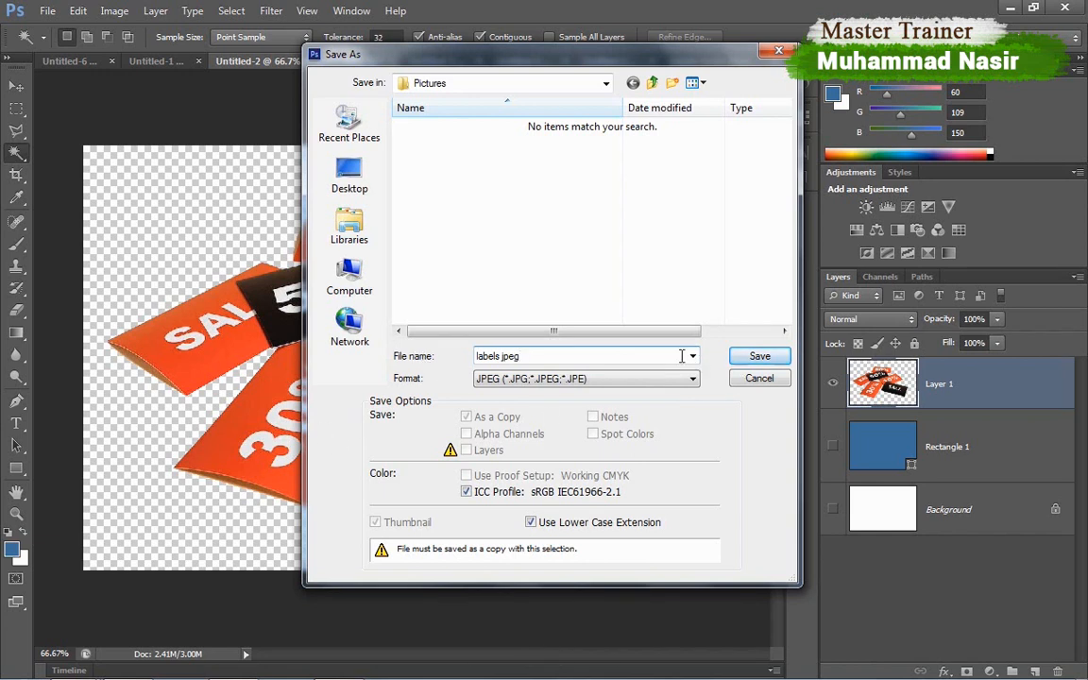
pyautogui.press('Return')
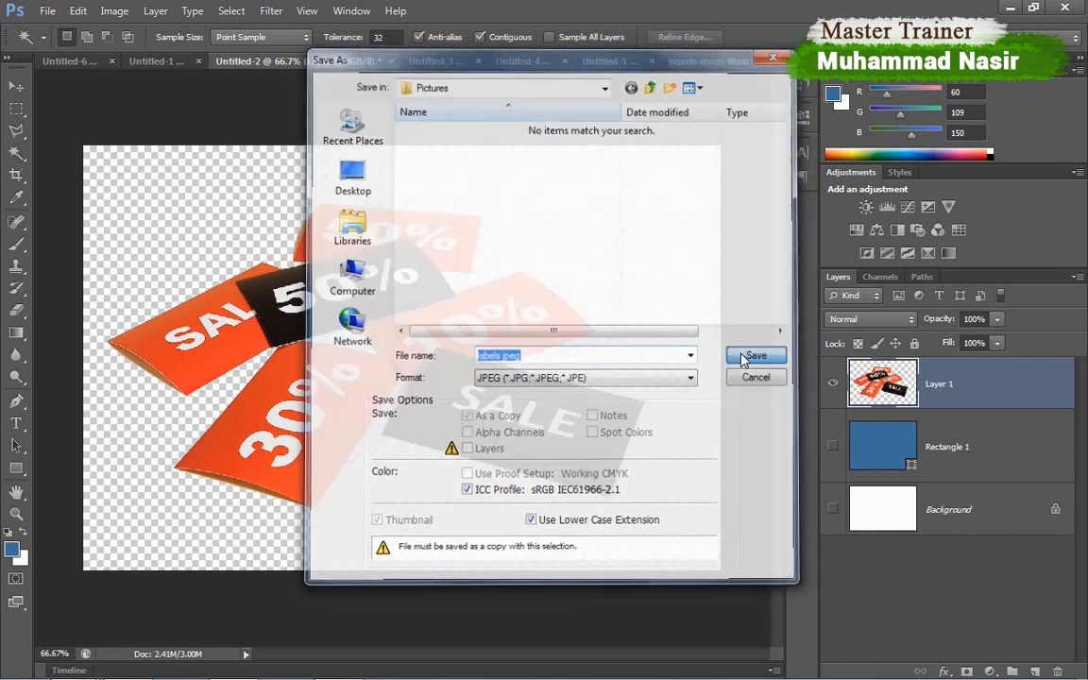
pyautogui.click(643, 164)
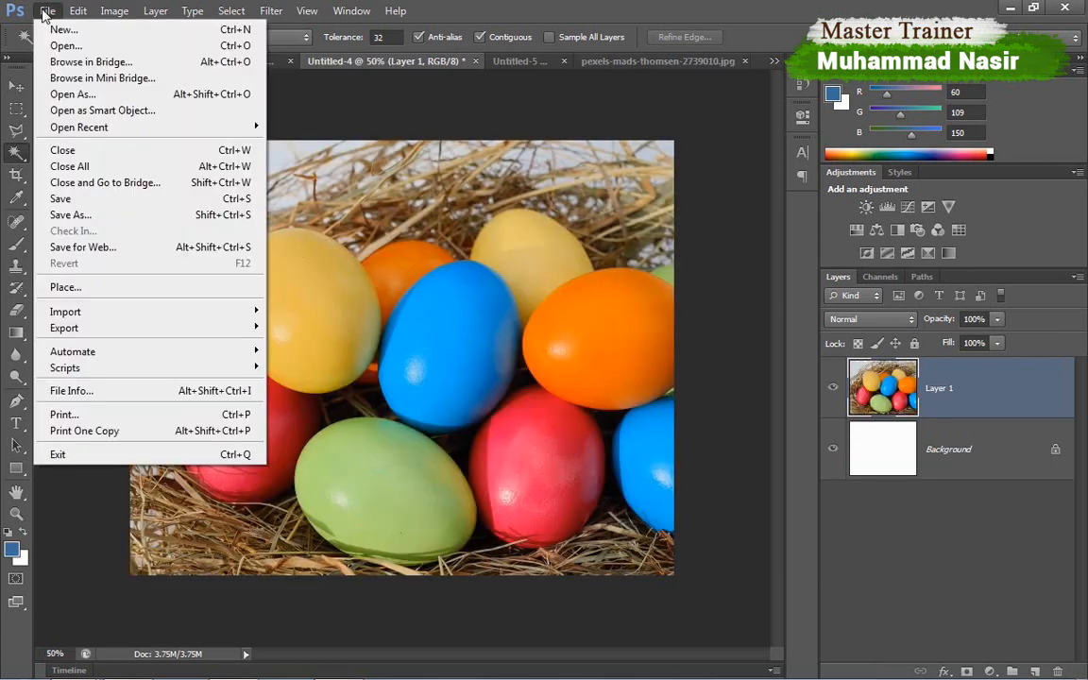
# Place the PNG file "labels" over the egg photo in Untitled-4 and shift the cards slightly to the right.
pyautogui.click(95, 292)
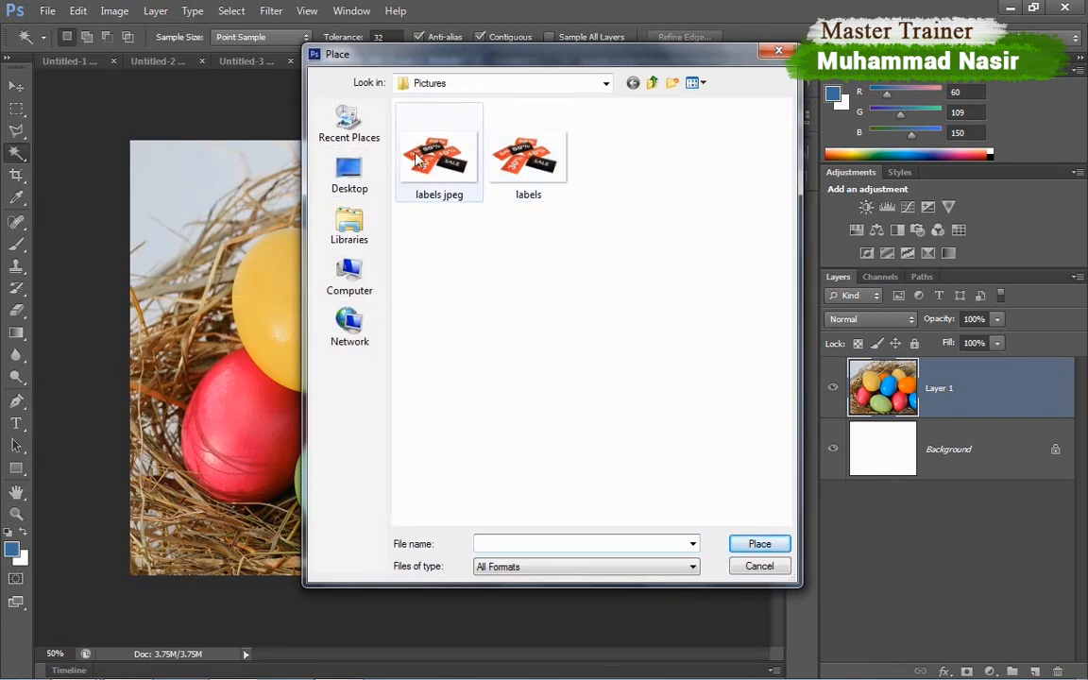
pyautogui.click(629, 249)
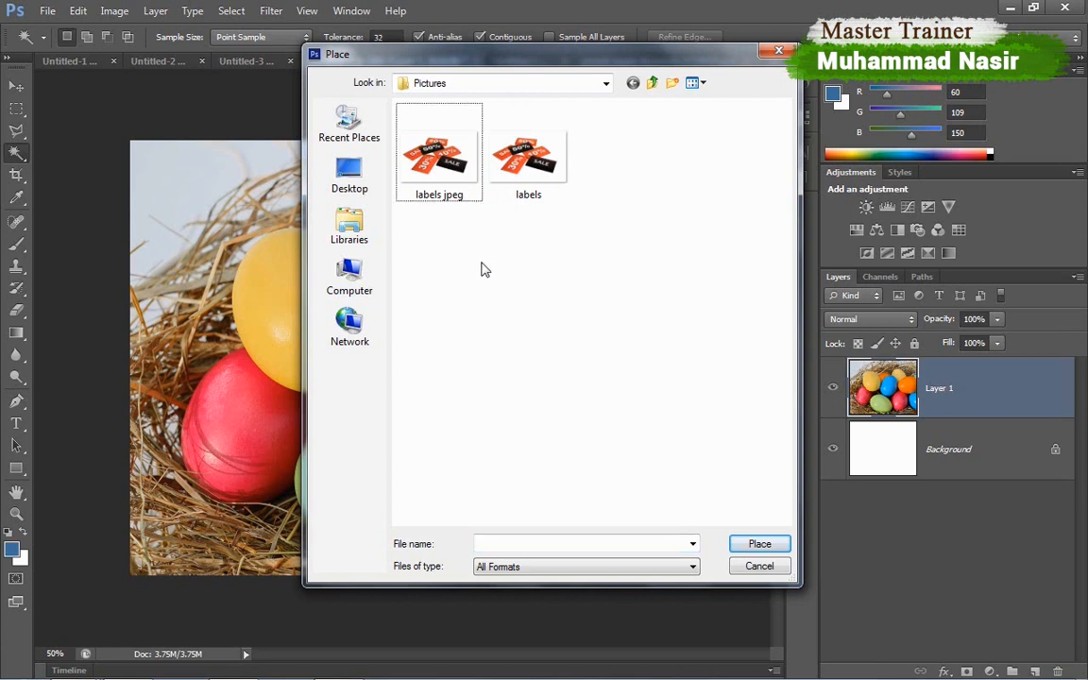
pyautogui.click(535, 181)
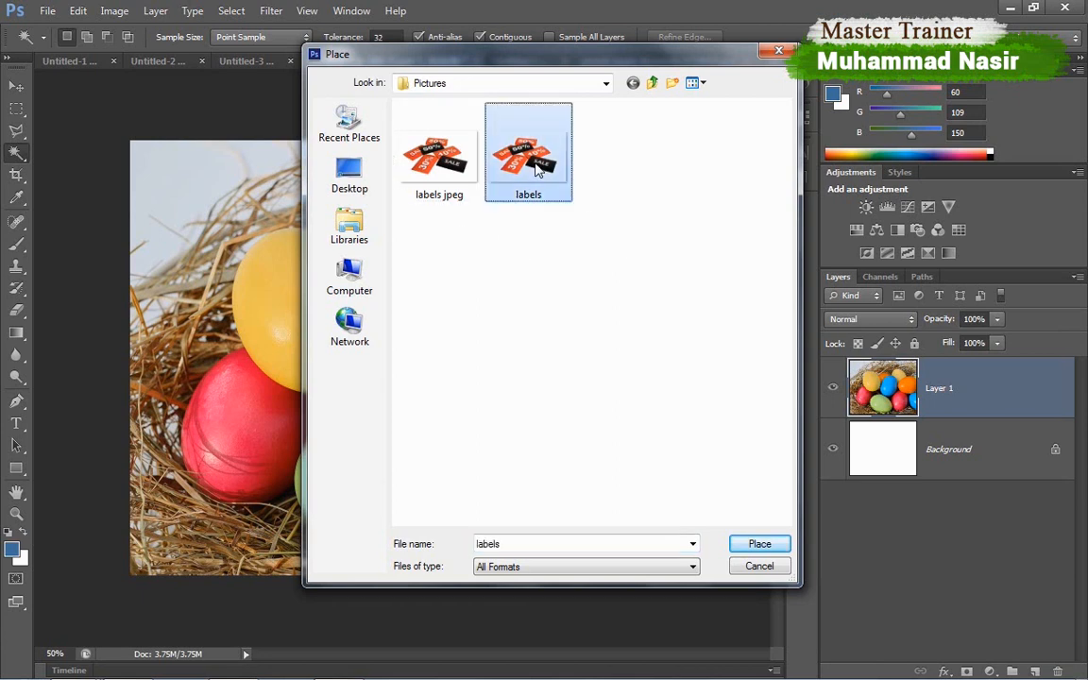
pyautogui.click(760, 545)
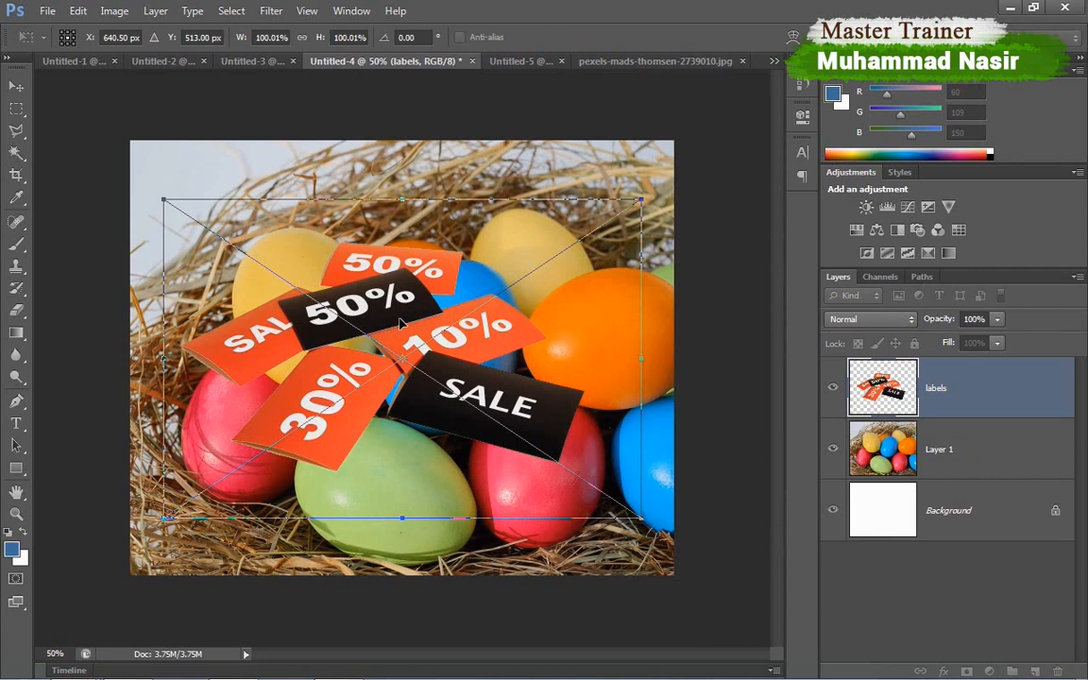
pyautogui.press('Return')
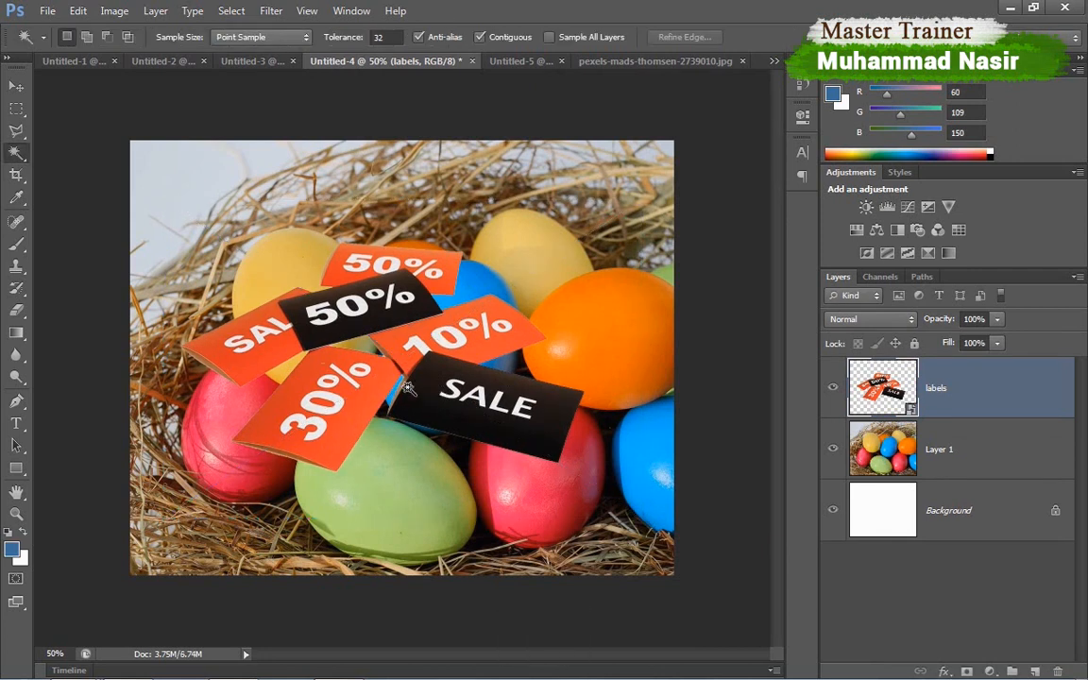
pyautogui.press('v')
pyautogui.moveTo(378, 325); pyautogui.dragTo(404, 321)
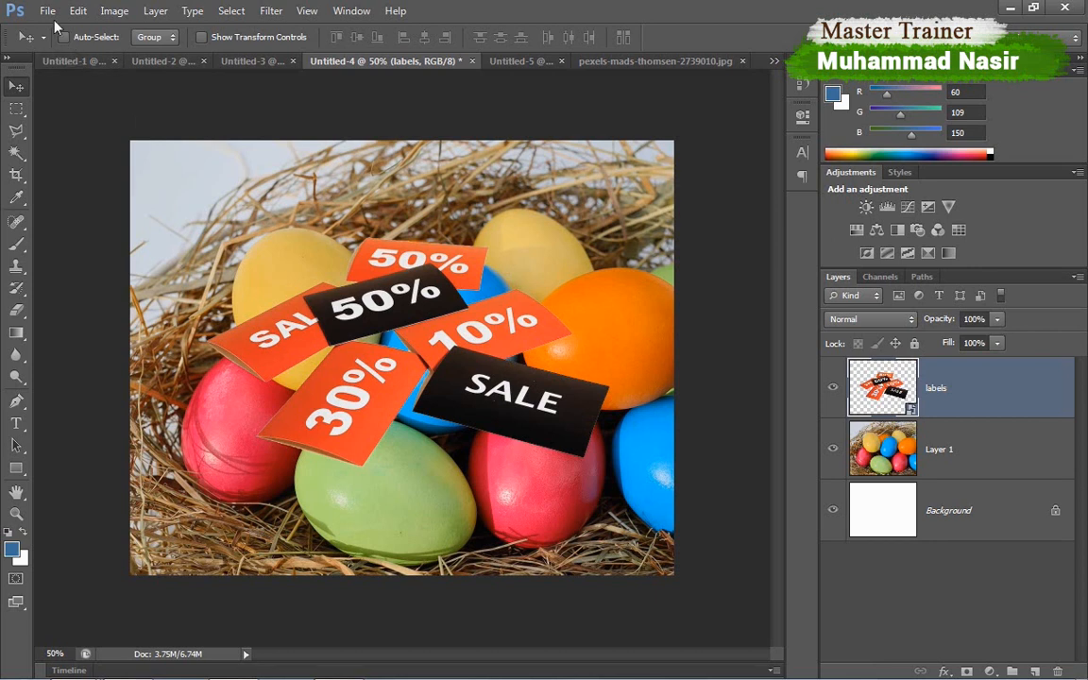
# Place the "labels jpeg" file from the Pictures folder over the egg photo and reposition it.
pyautogui.click(50, 16)
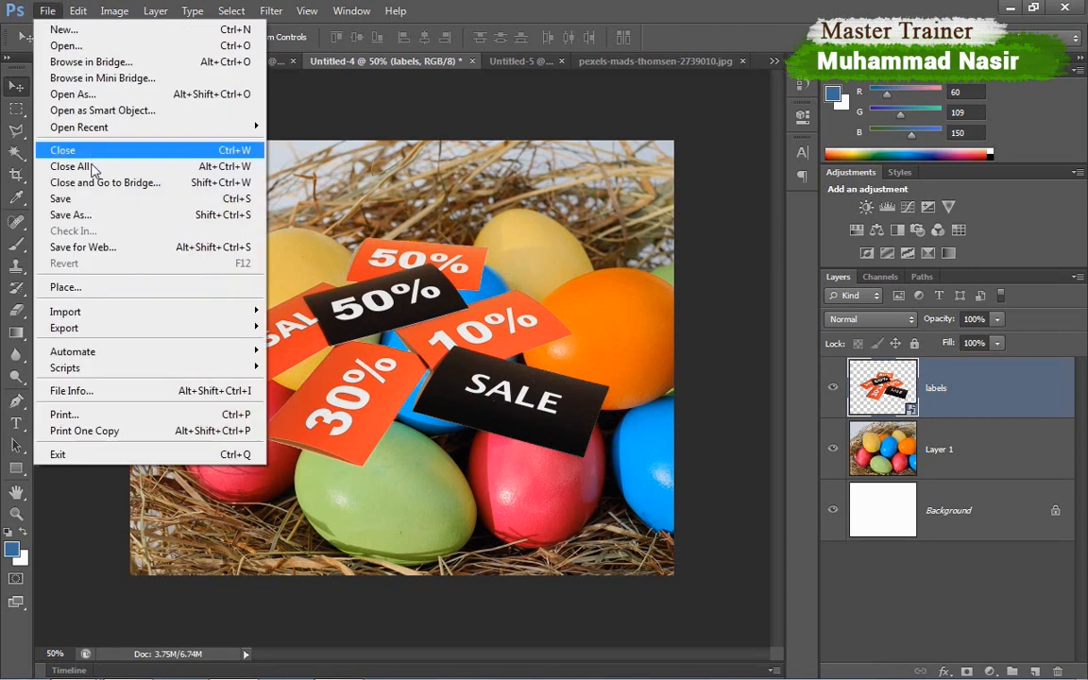
pyautogui.click(134, 286)
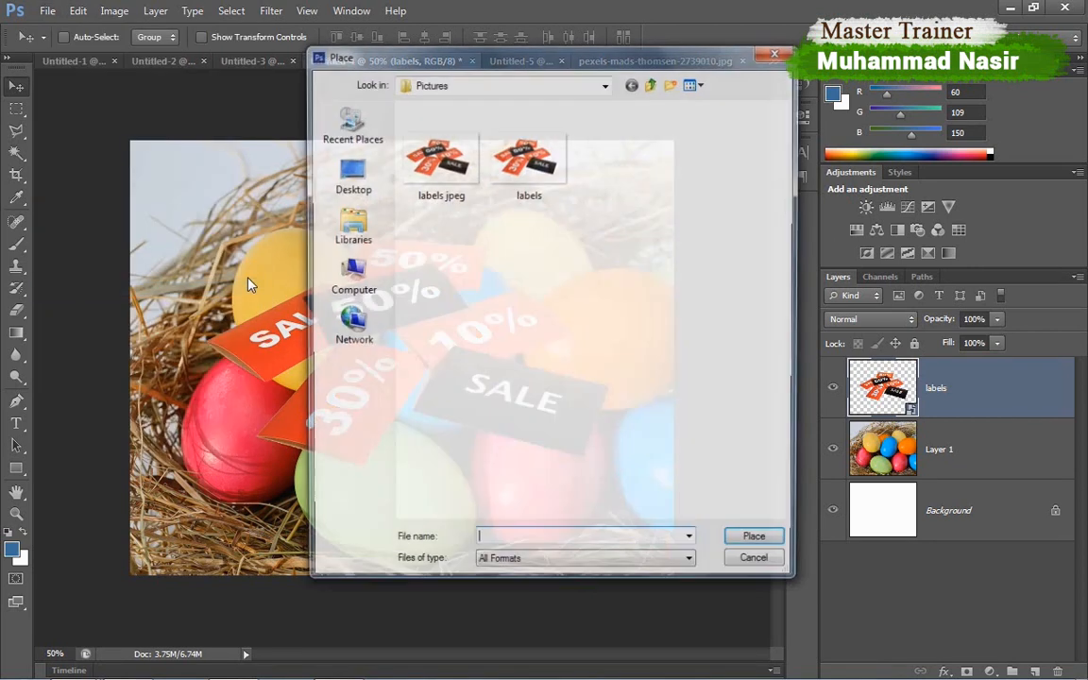
pyautogui.click(415, 170)
pyautogui.click(757, 544)
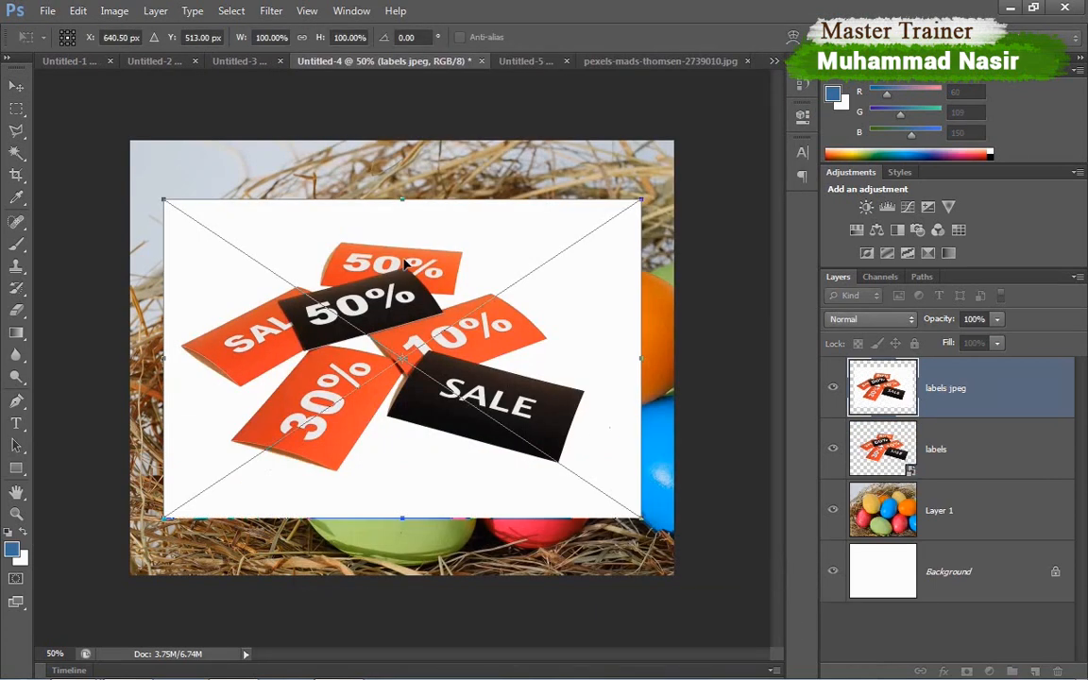
pyautogui.press('Return')
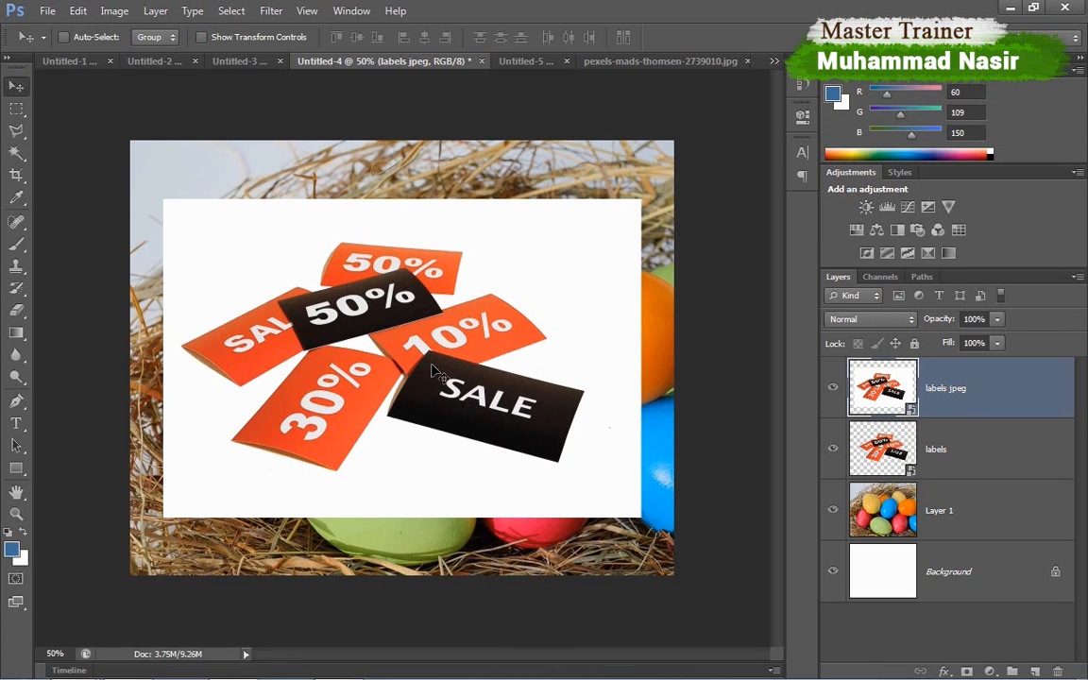
pyautogui.moveTo(373, 288); pyautogui.dragTo(404, 367)
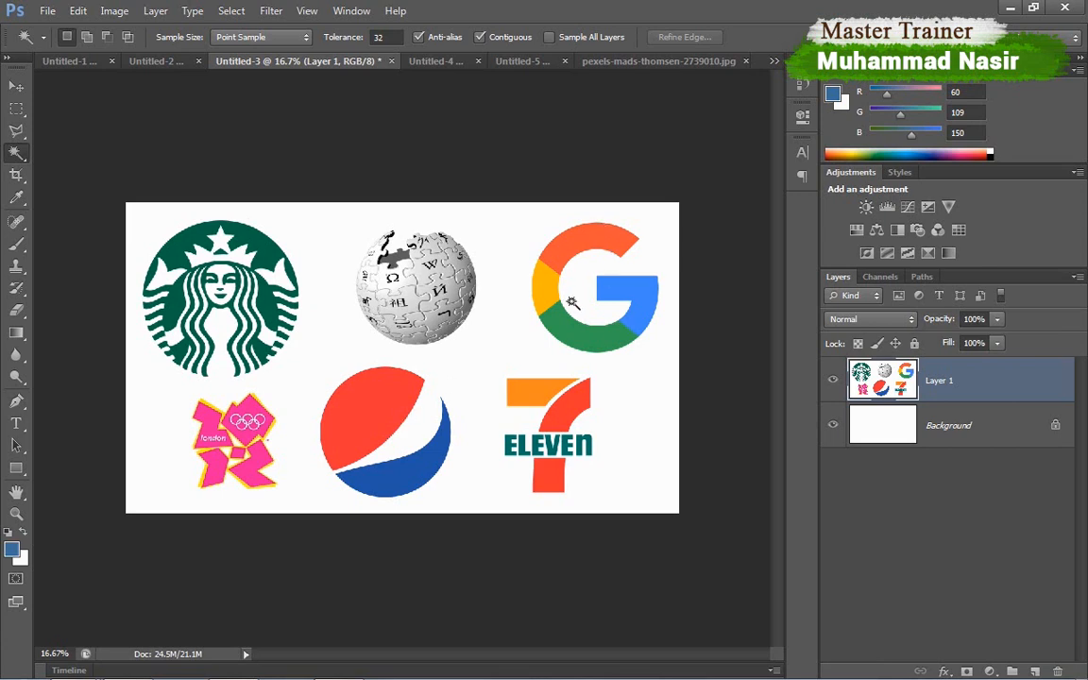
# In Untitled-3, select the green and orange-red segments of the Google logo together with the Magic Wand at tolerance 32.
pyautogui.hotkey('ctrl', '=')
pyautogui.hotkey('ctrl', '=')
pyautogui.press('space')
pyautogui.moveTo(624, 286); pyautogui.dragTo(344, 318)
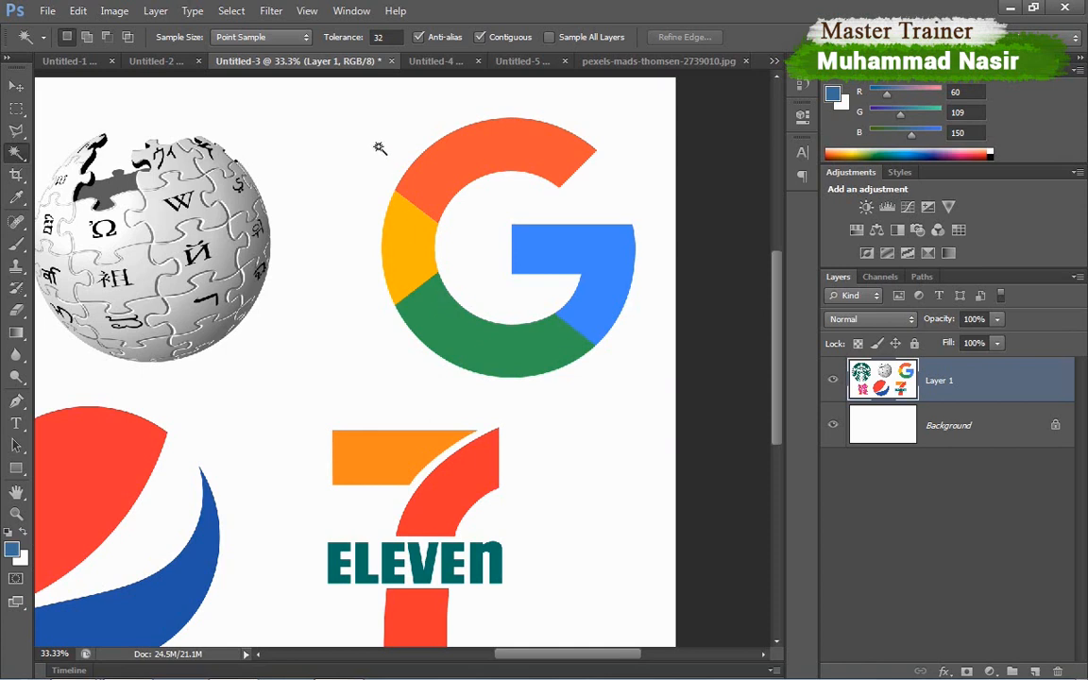
pyautogui.click(490, 154)
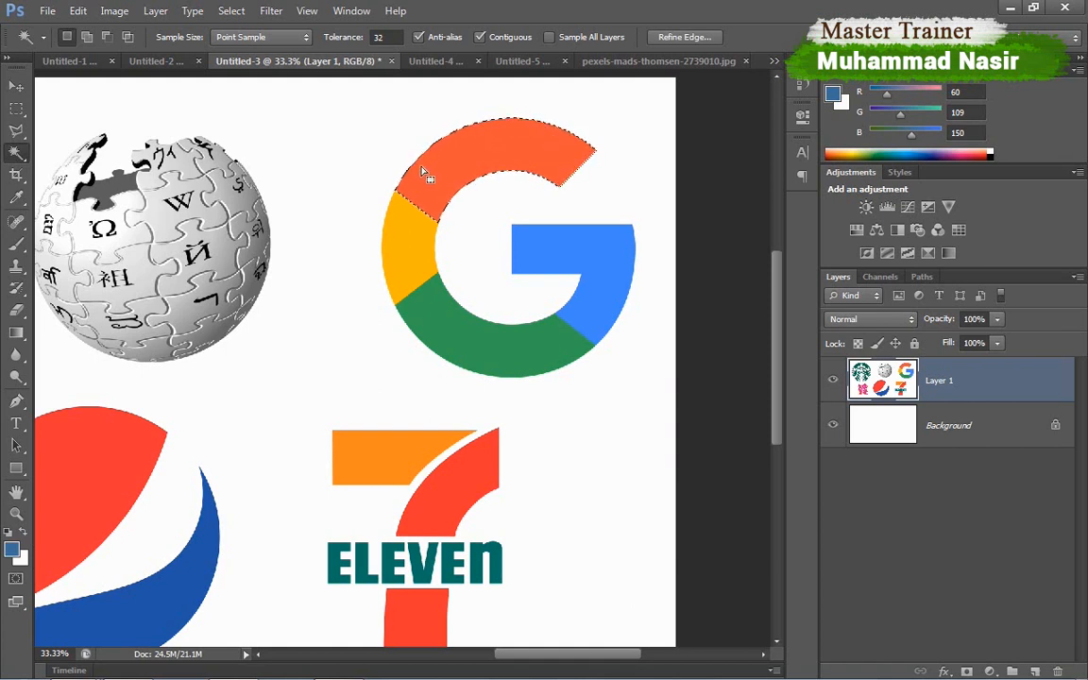
pyautogui.click(440, 321)
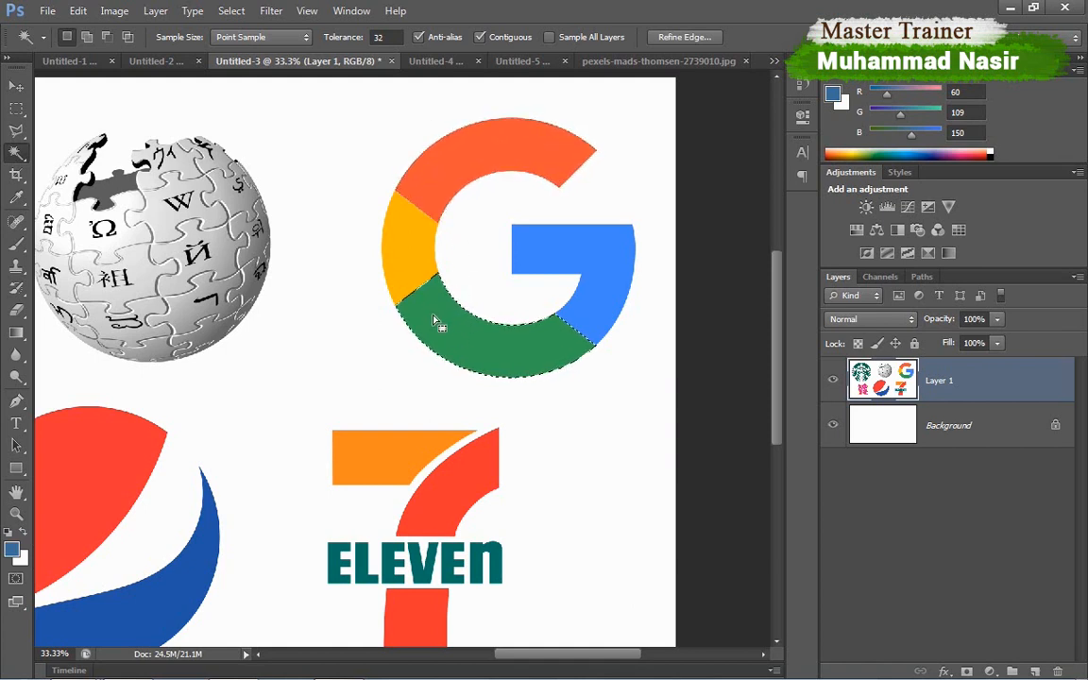
pyautogui.press('shift')
pyautogui.keyDown('shift'); pyautogui.click(459, 169); pyautogui.keyUp('shift')
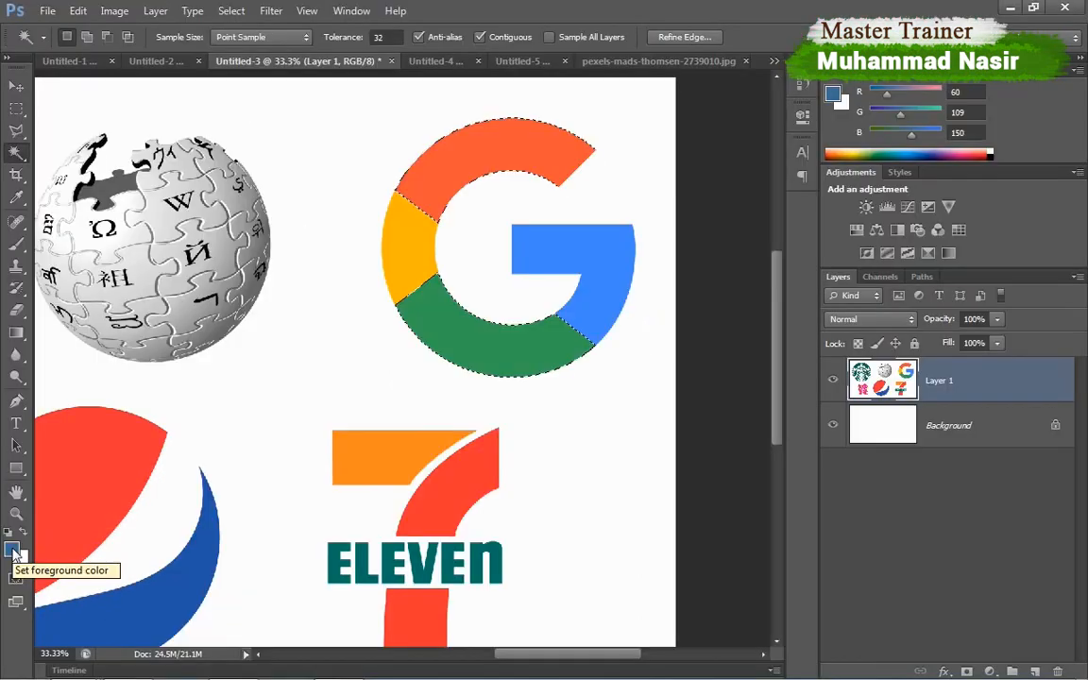
# Set the foreground color to a bright purple (RGB 130, 11, 222).
pyautogui.click(13, 552)
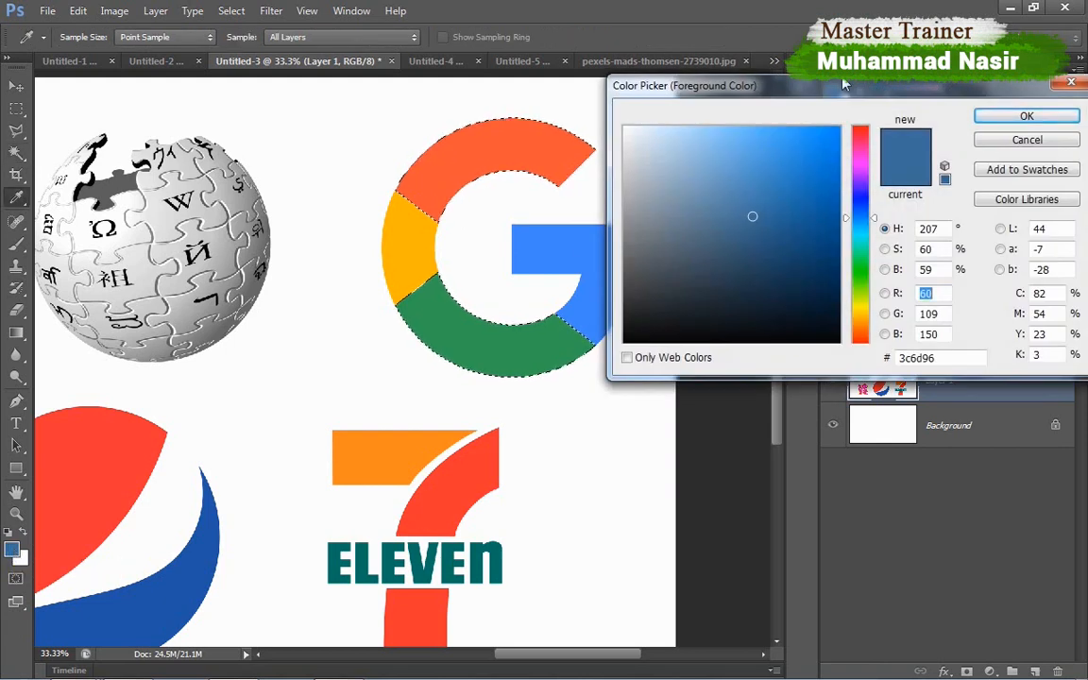
pyautogui.moveTo(810, 100); pyautogui.dragTo(699, 98)
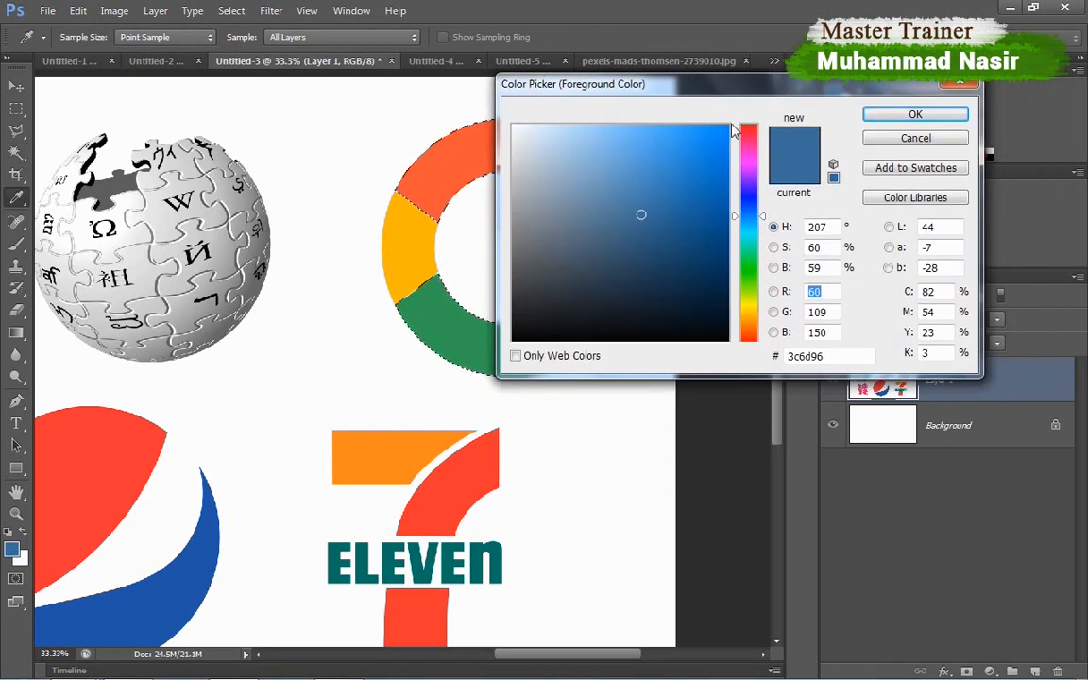
pyautogui.moveTo(749, 173)
pyautogui.mouseDown()
pyautogui.moveTo(713, 147)
pyautogui.moveTo(711, 170)
pyautogui.moveTo(727, 173)
pyautogui.moveTo(716, 151)
pyautogui.mouseUp()
pyautogui.click(912, 113)
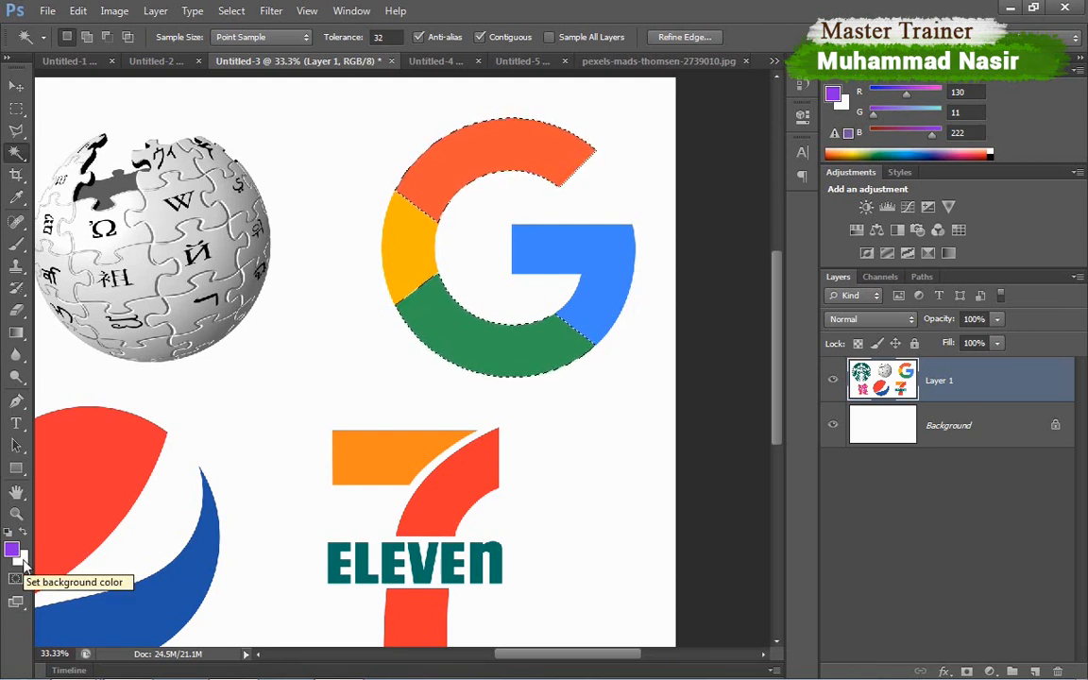
# Set the background color to a dark brown.
pyautogui.click(22, 558)
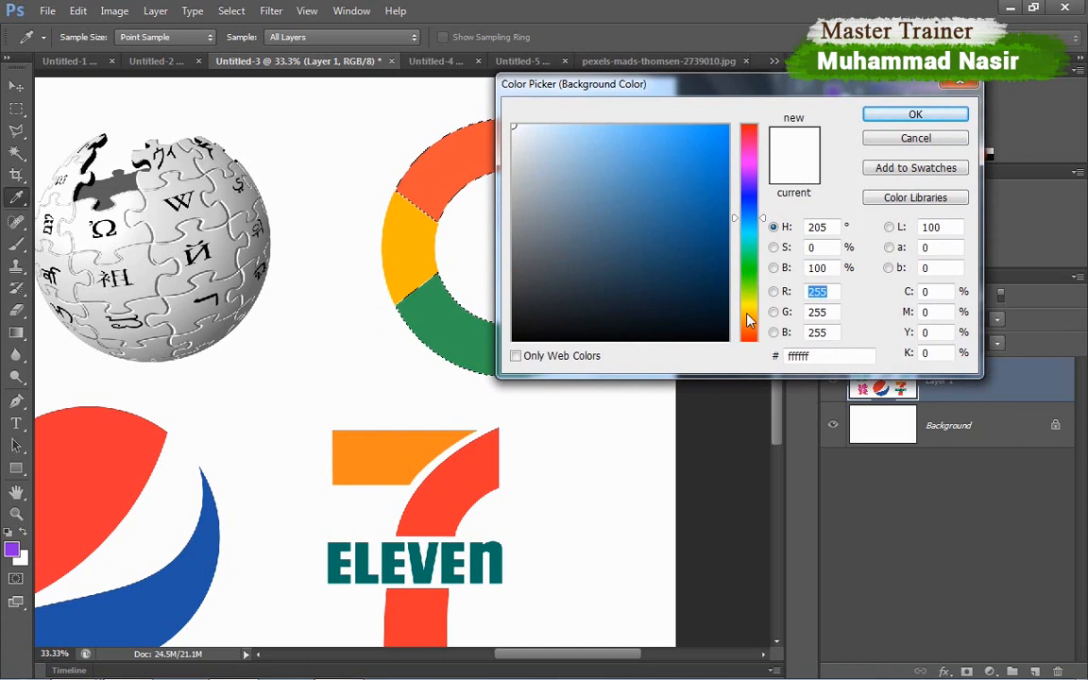
pyautogui.click(751, 326)
pyautogui.moveTo(673, 303)
pyautogui.mouseDown()
pyautogui.moveTo(588, 311)
pyautogui.moveTo(595, 285)
pyautogui.moveTo(672, 277)
pyautogui.mouseUp()
pyautogui.click(889, 115)
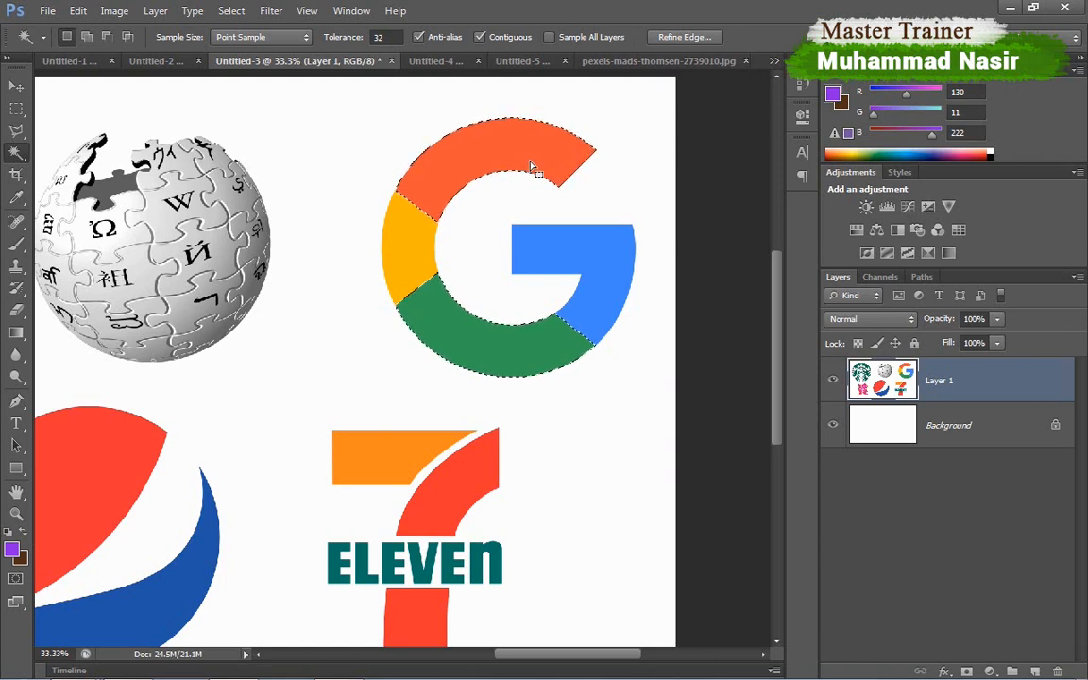
# Fill the selected logo segments with the purple foreground color, refill them with the brown background color, and deselect.
pyautogui.hotkey('alt', 'BackSpace')
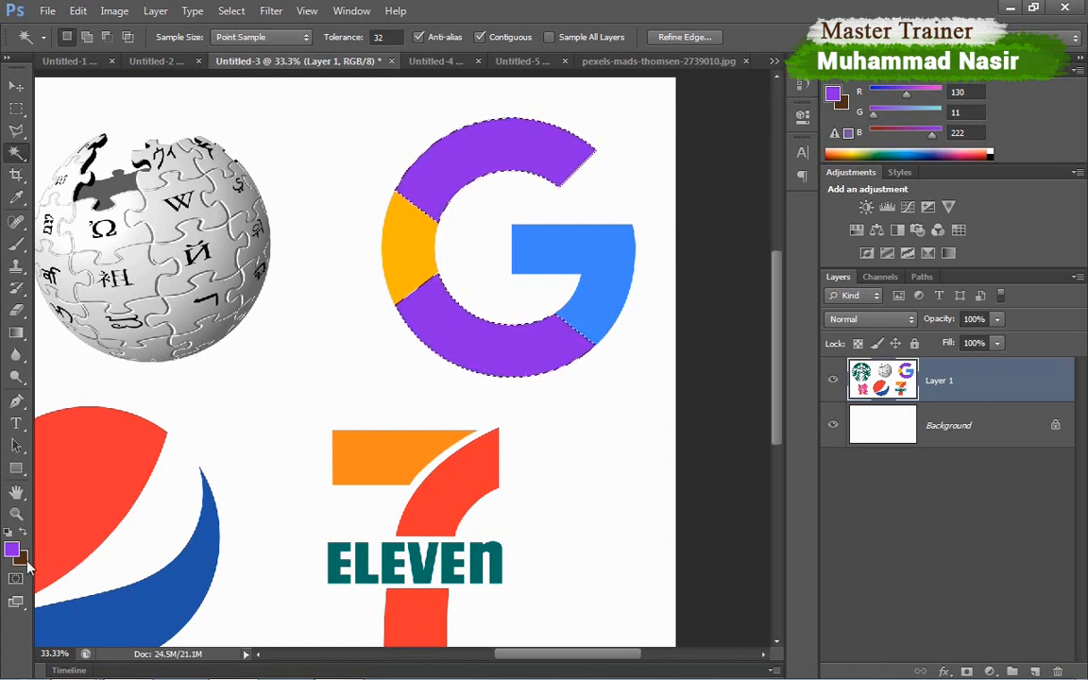
pyautogui.hotkey('ctrl', 'BackSpace')
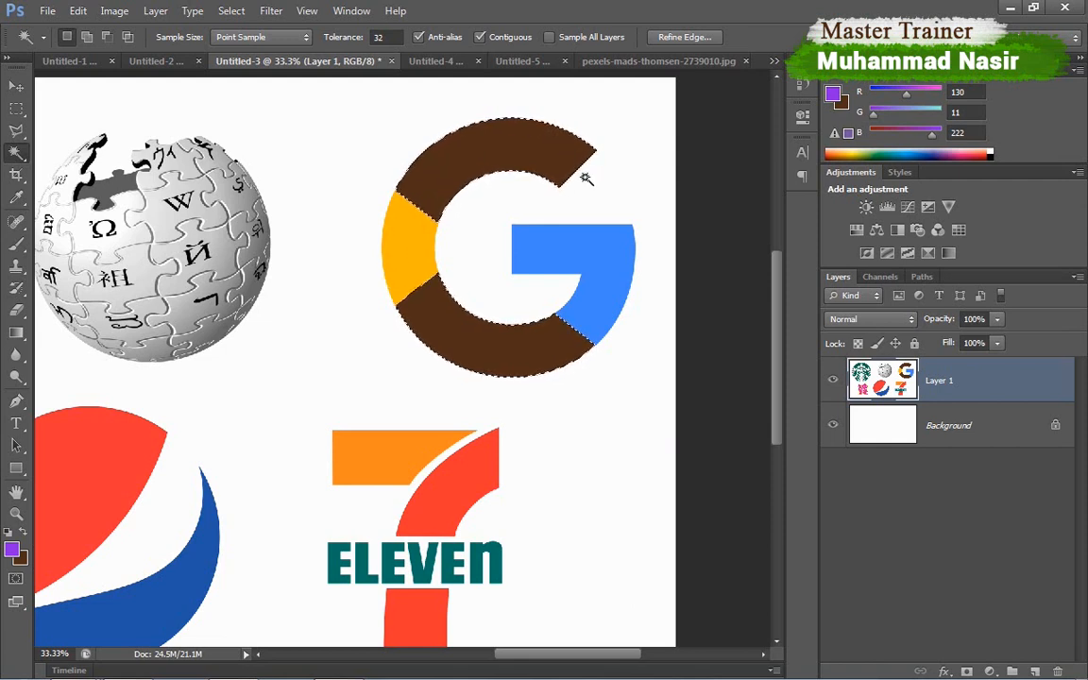
pyautogui.hotkey('ctrl', 'd')
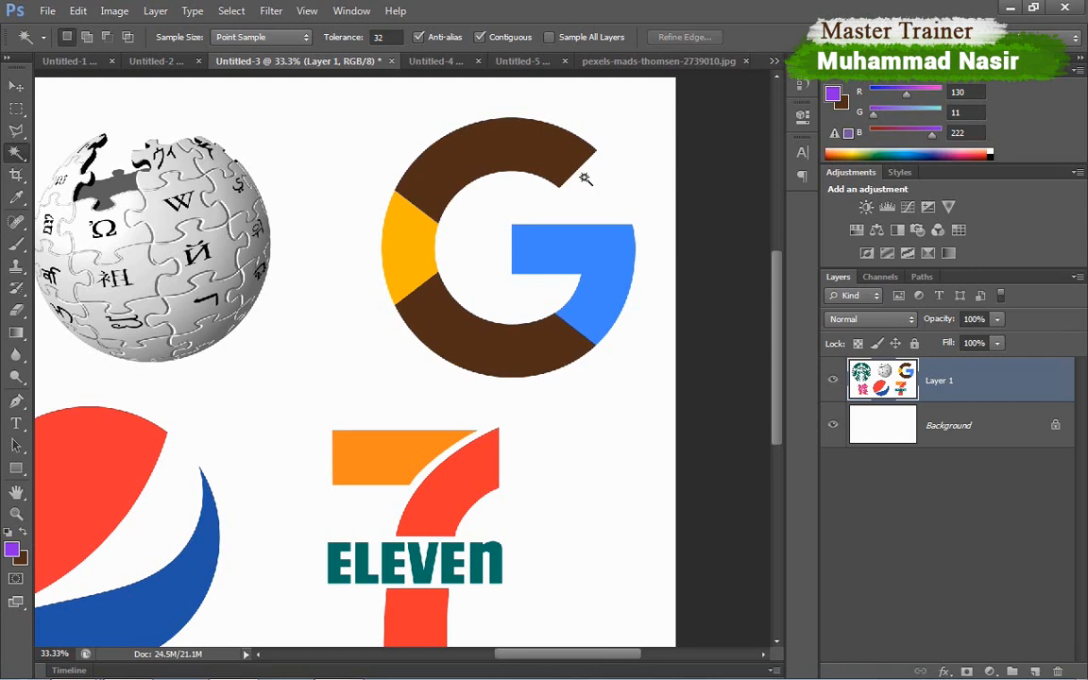
# Fill the whole of Layer 1 with the brown background color and refill it with the purple foreground color.
pyautogui.hotkey('ctrl', 'BackSpace')
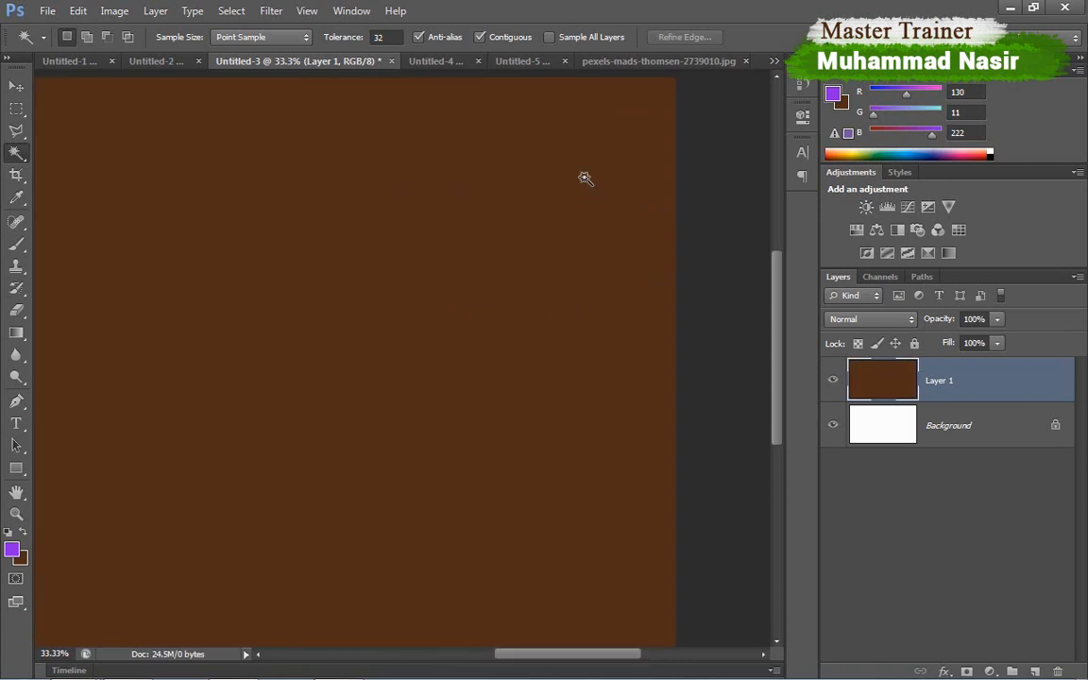
pyautogui.hotkey('alt', 'BackSpace')
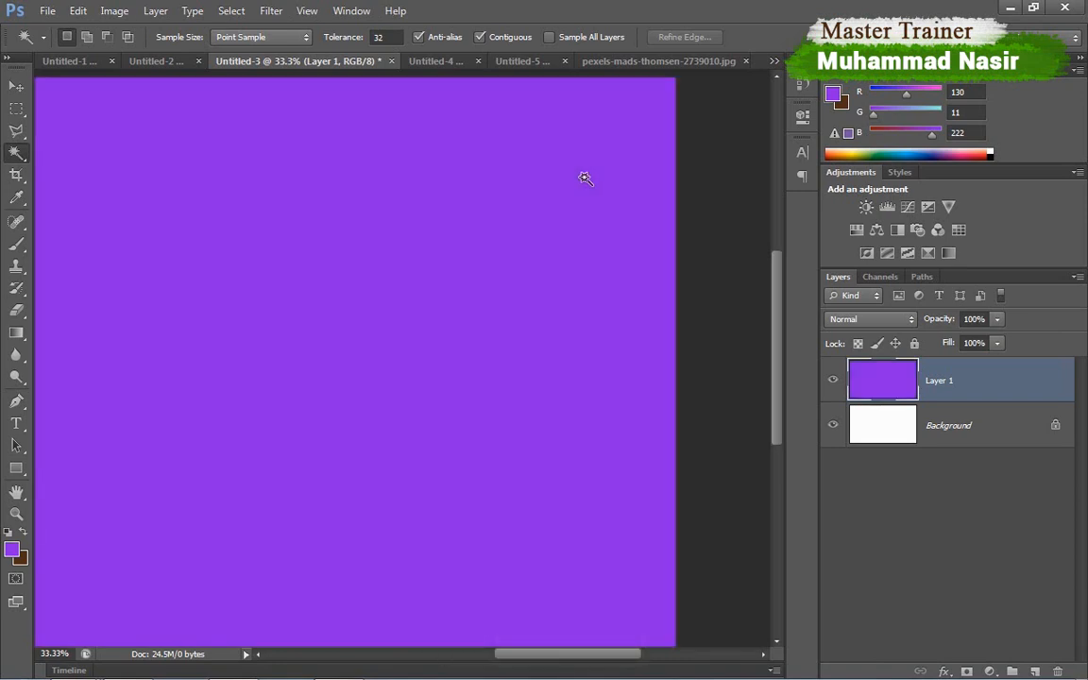
# In Untitled-4, select both pink eggs with the Quick Selection Tool.
pyautogui.hotkey('ctrl', 'Tab')
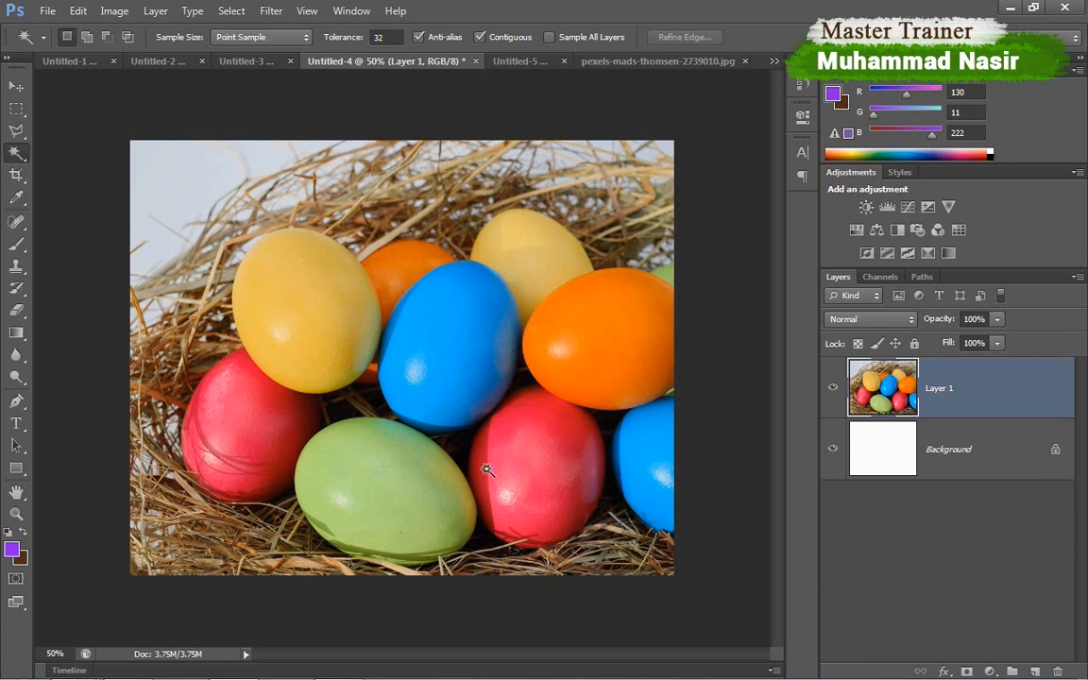
pyautogui.press('w')
pyautogui.click(265, 426)
pyautogui.click(553, 413)
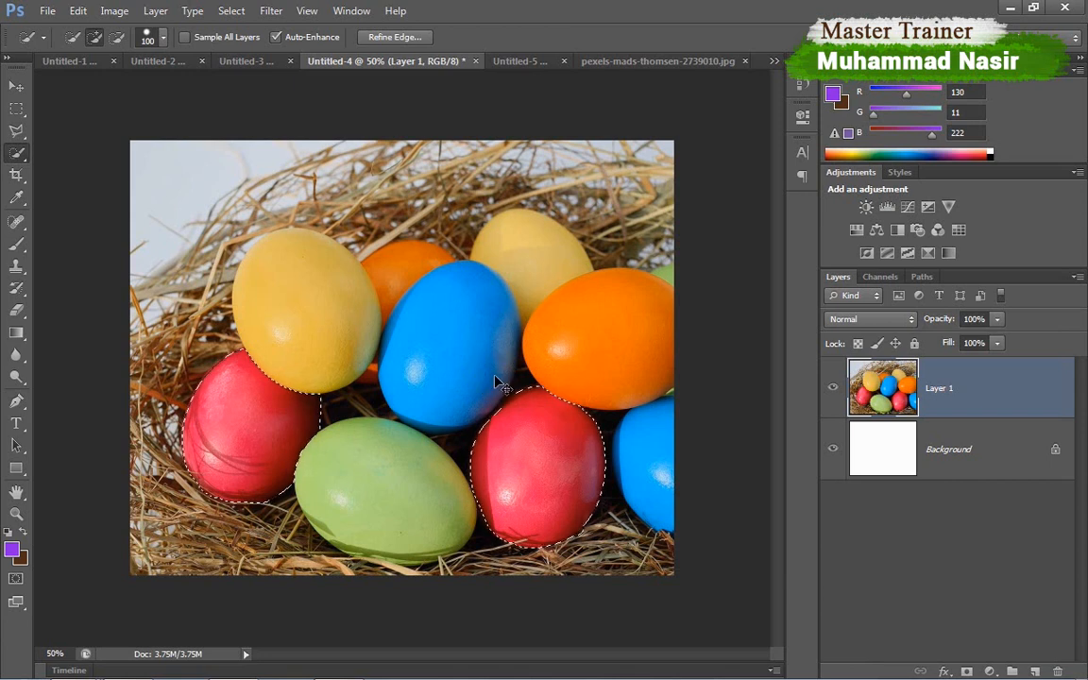
# Recolor the selected eggs blue by setting Hue to -150 in Hue/Saturation, and clear the selection.
pyautogui.hotkey('ctrl', 'u')
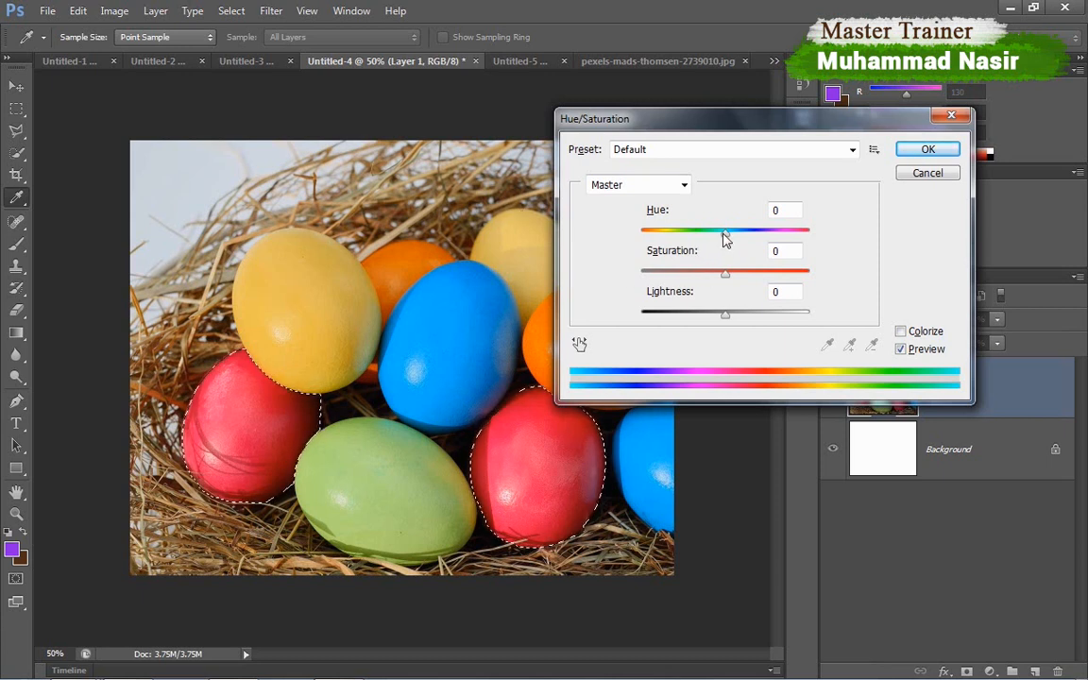
pyautogui.moveTo(725, 238); pyautogui.dragTo(654, 258)
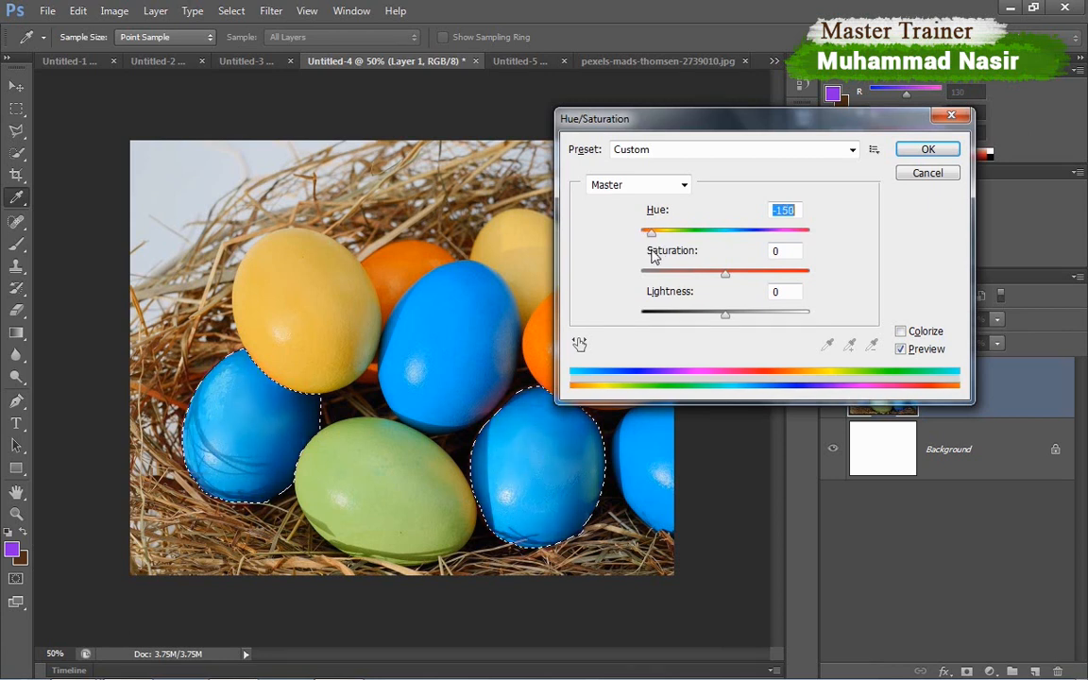
pyautogui.click(918, 153)
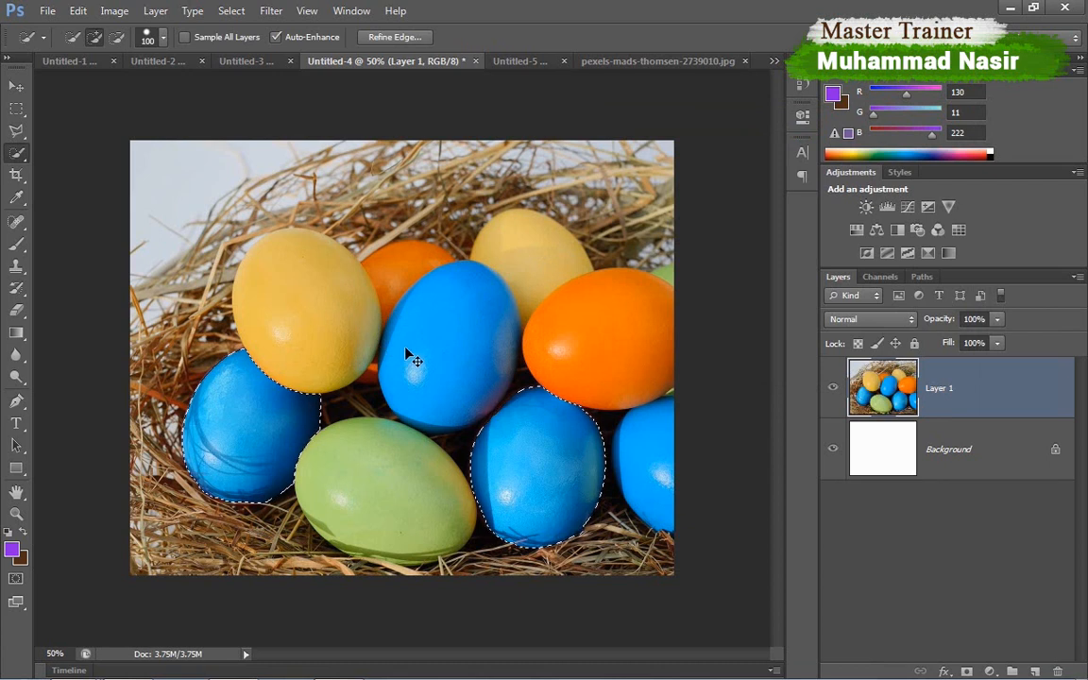
pyautogui.hotkey('ctrl', 'd')
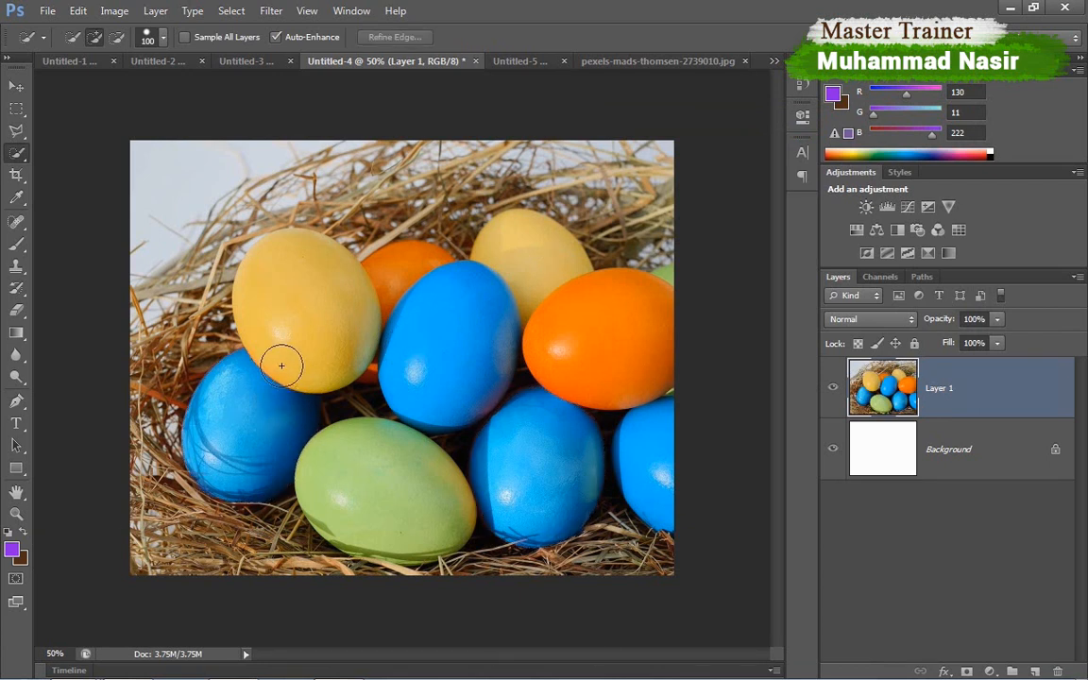